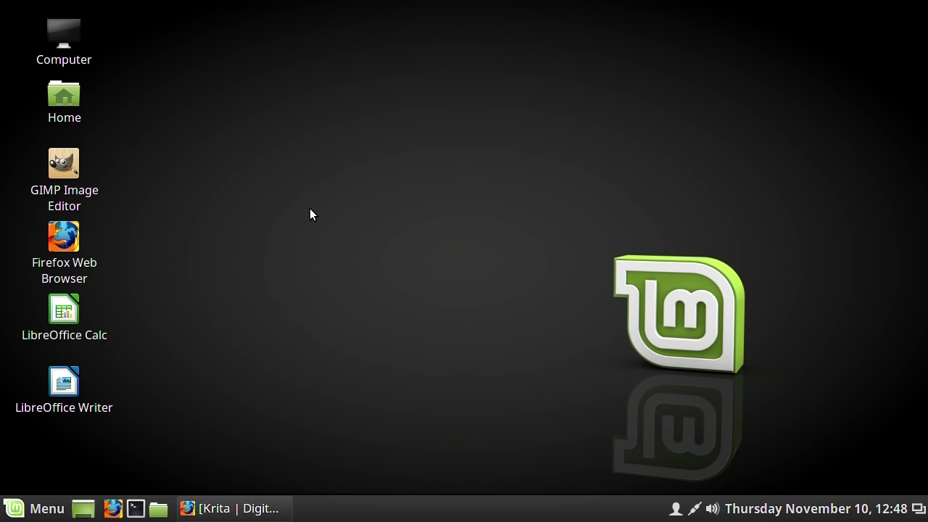
# - Look over the krita.org page in the browser, then minimize the browser to show the desktop
pyautogui.click(241, 508)
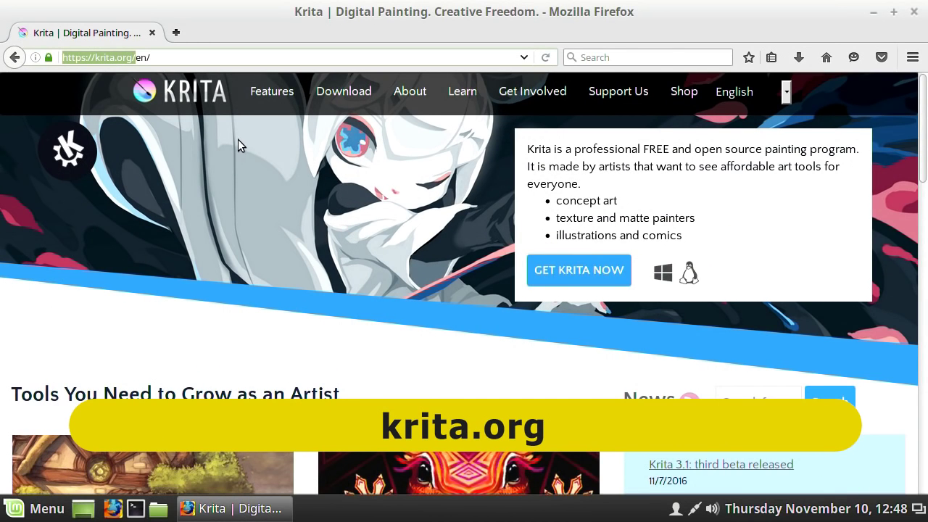
pyautogui.scroll(-1, 919, 150)
pyautogui.moveTo(919, 150); pyautogui.dragTo(831, 165)
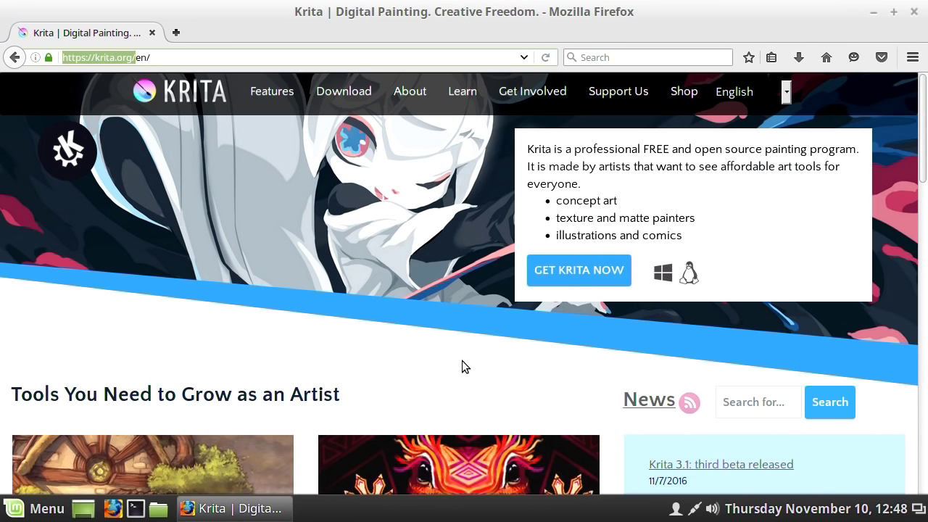
pyautogui.click(870, 13)
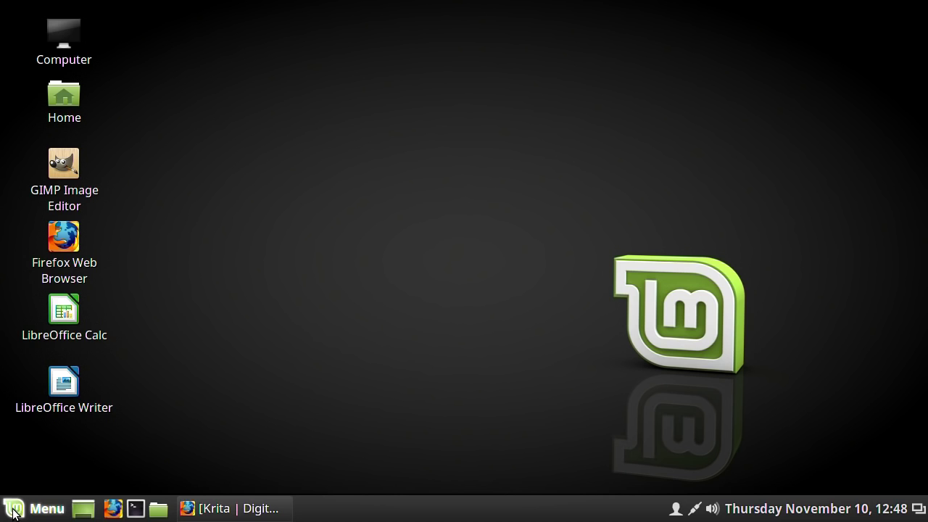
# - Launch Software Manager with the administrator password and search its packages for krita
pyautogui.click(13, 511)
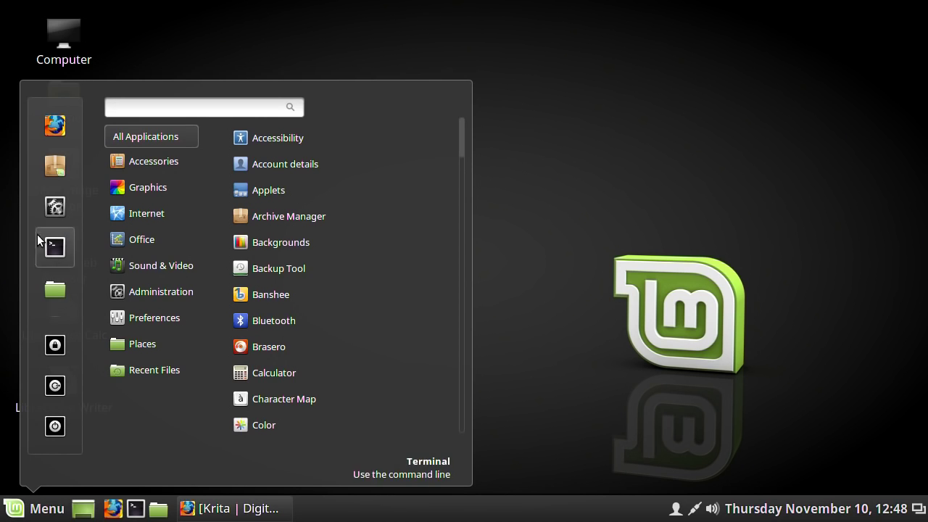
pyautogui.click(58, 166)
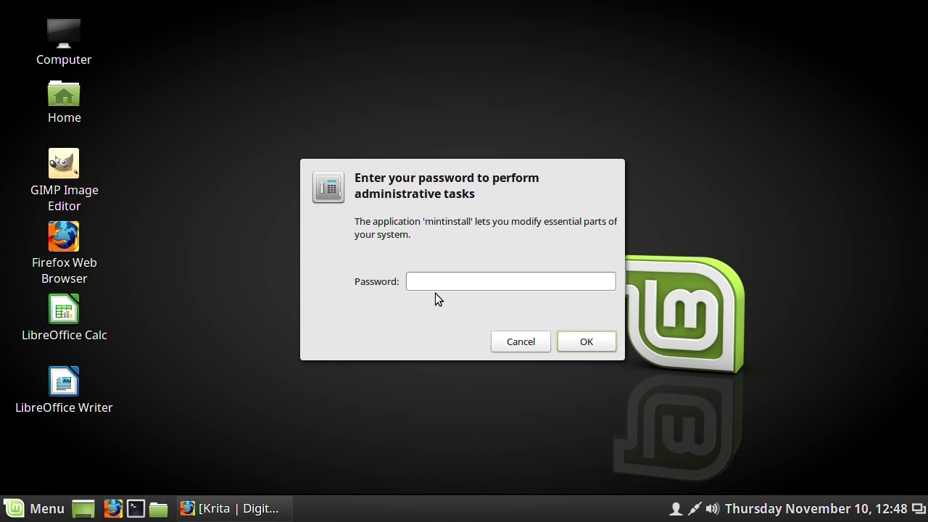
pyautogui.write('••••••••••')
pyautogui.click(609, 348)
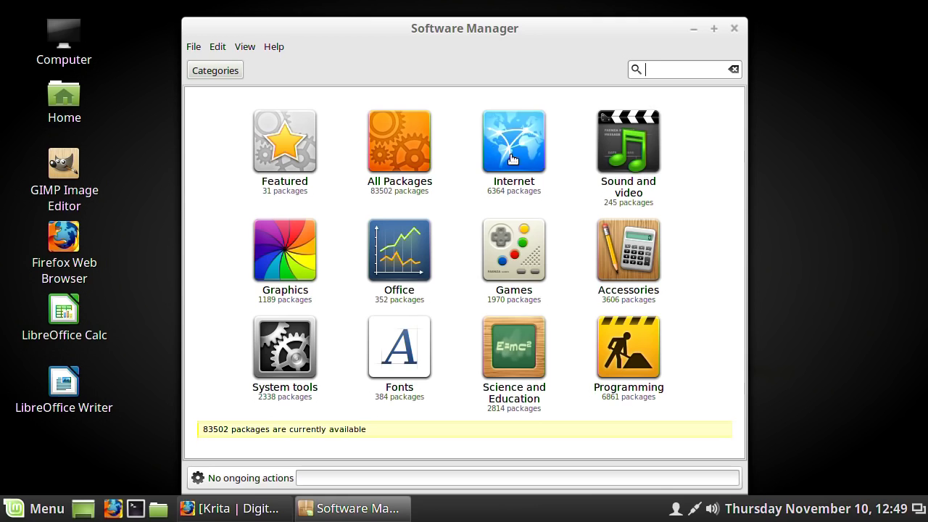
pyautogui.write('krita')
pyautogui.press('Return')
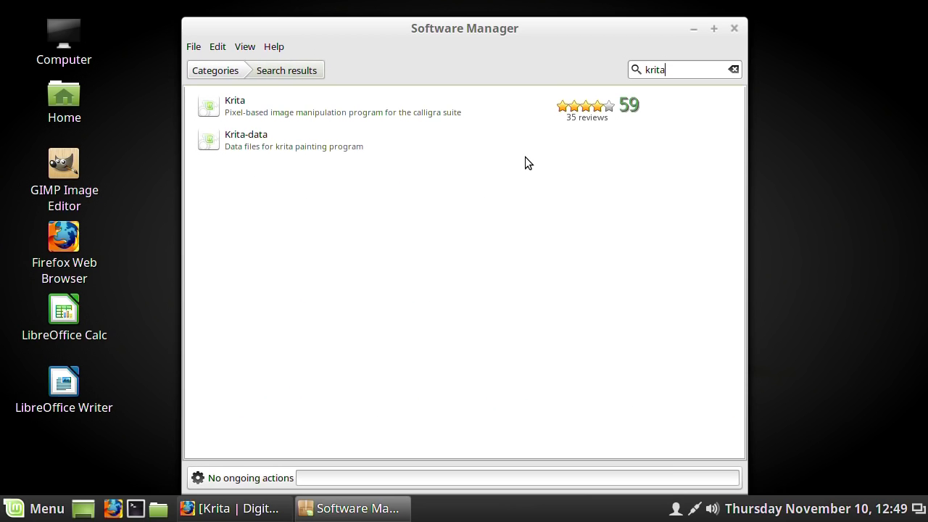
# - Open the Krita package's details page and install it
pyautogui.click(252, 109)
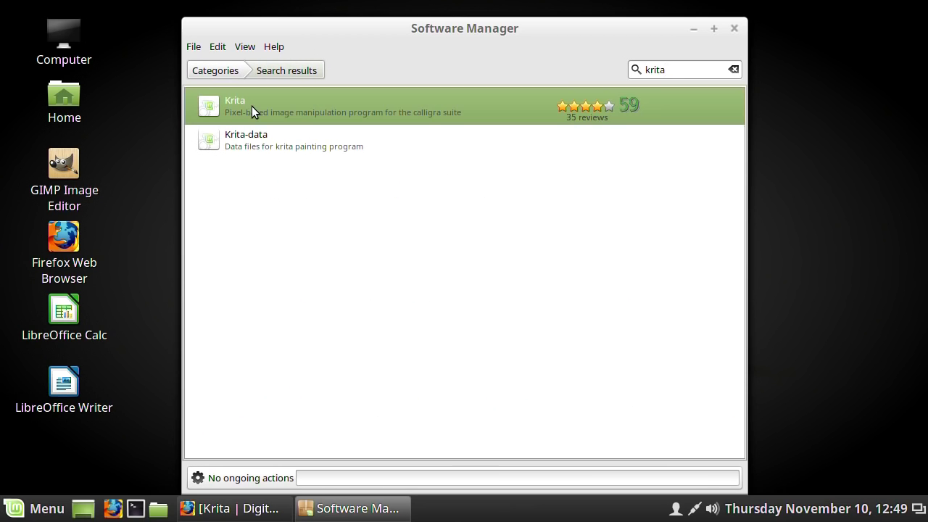
pyautogui.doubleClick(249, 104)
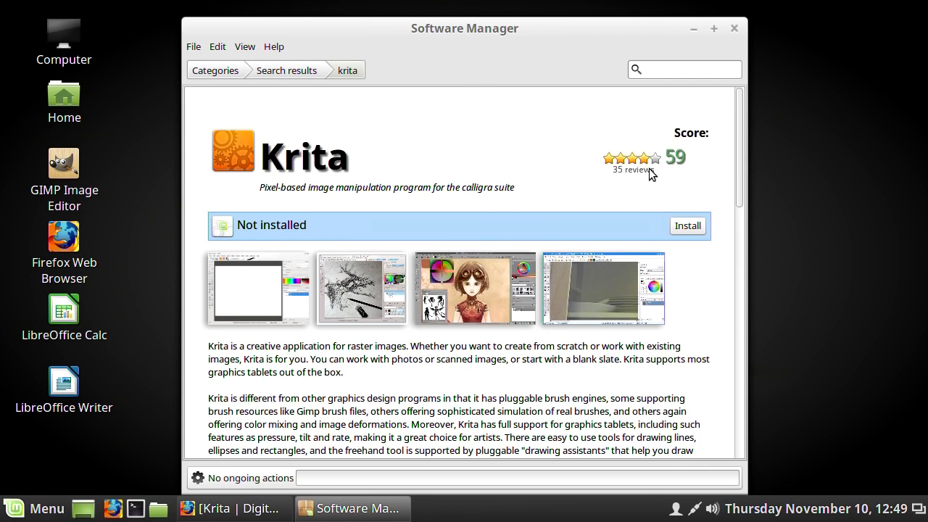
pyautogui.click(688, 225)
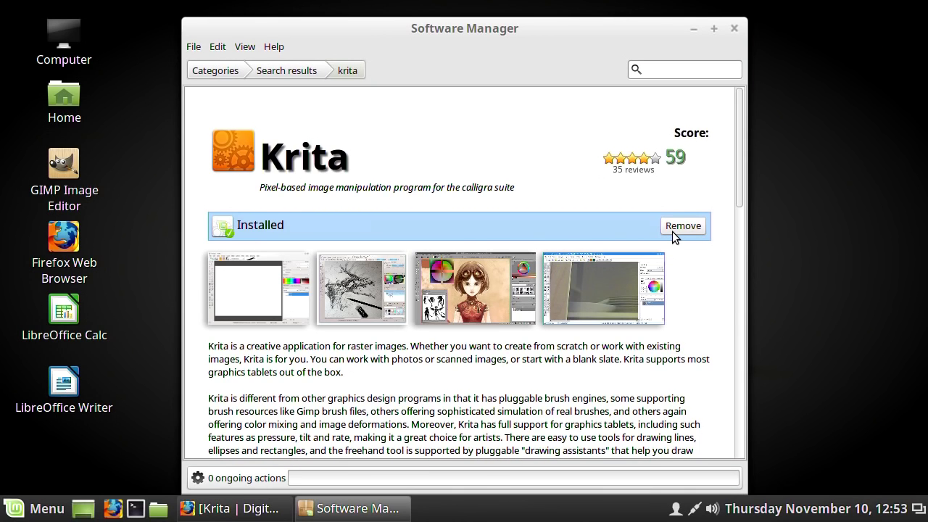
# - Close Software Manager and start Krita from the menu's Graphics category
pyautogui.click(734, 29)
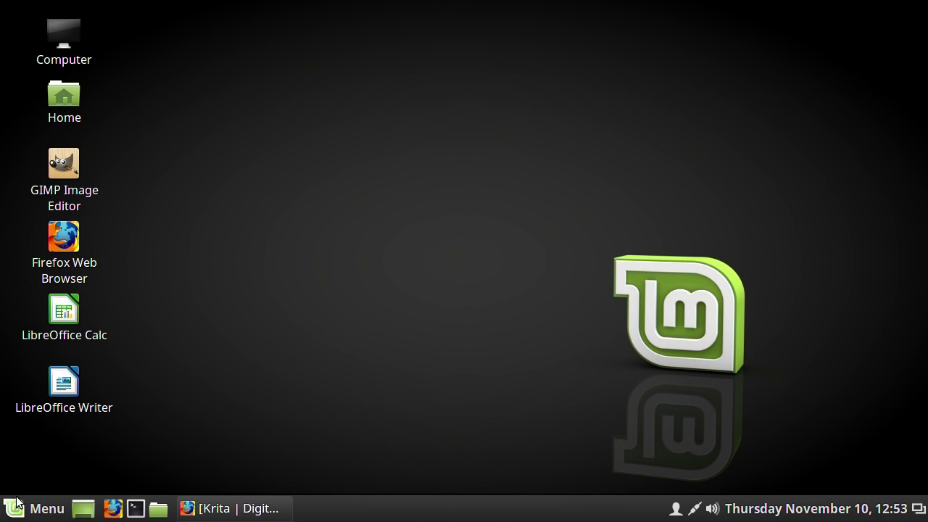
pyautogui.click(13, 509)
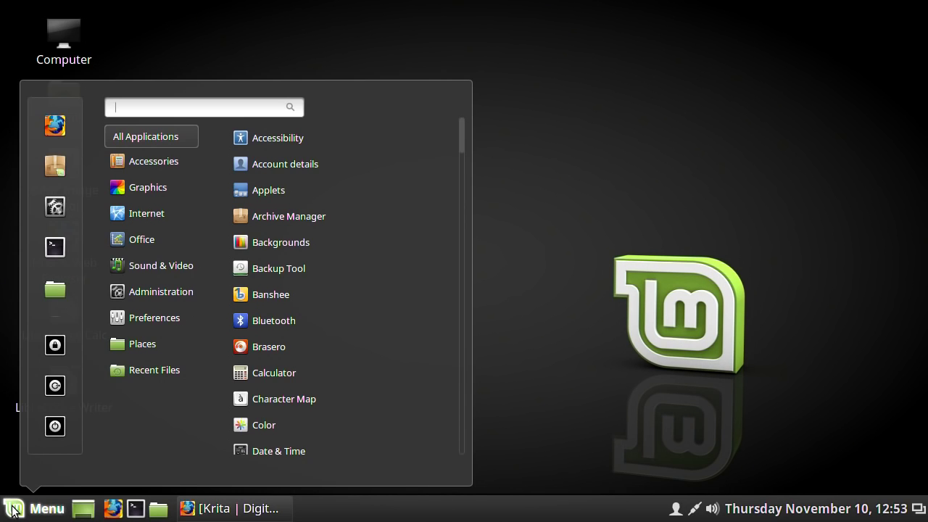
pyautogui.moveTo(145, 189)
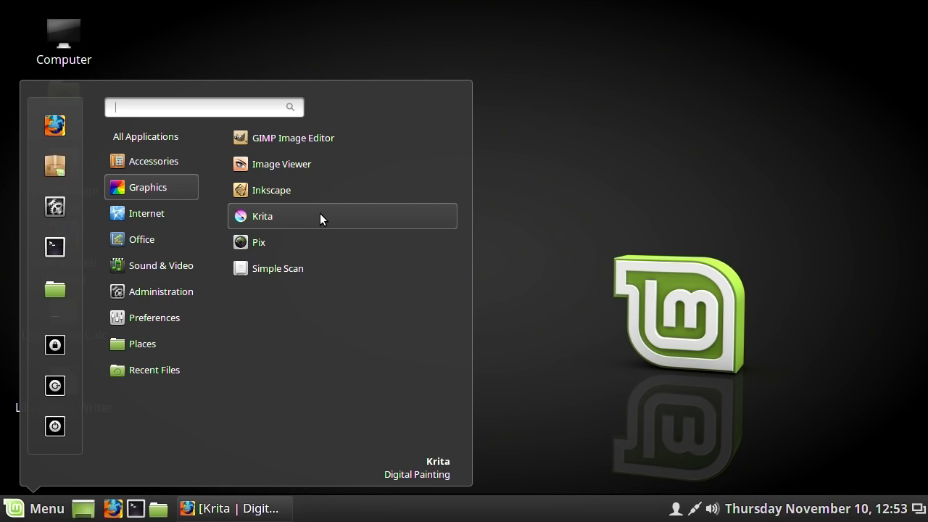
pyautogui.click(289, 217)
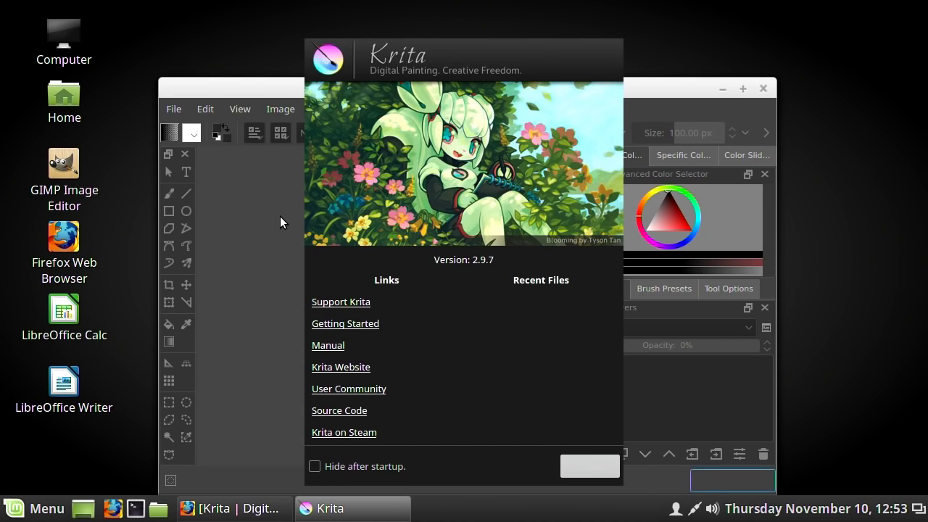
# - Set the splash to 'Hide after startup', close it, and maximize the Krita window
pyautogui.click(313, 468)
pyautogui.click(585, 467)
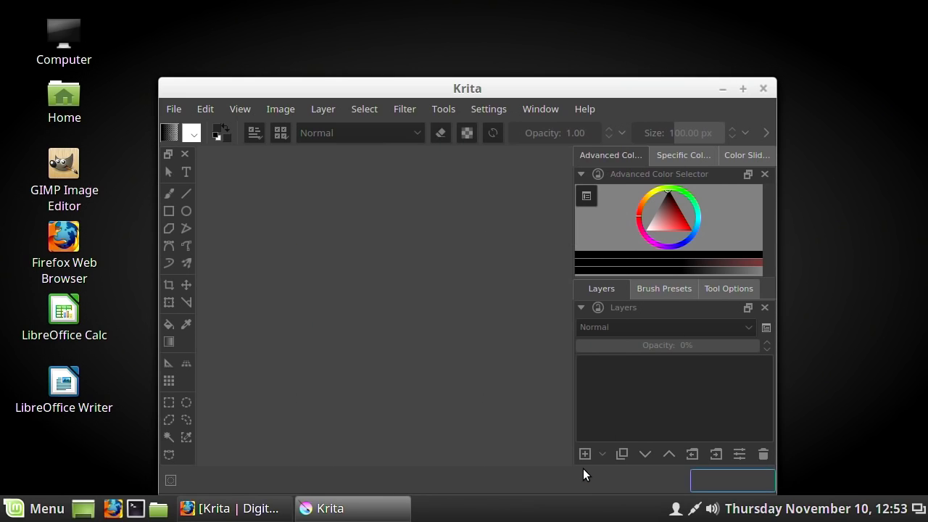
pyautogui.click(743, 88)
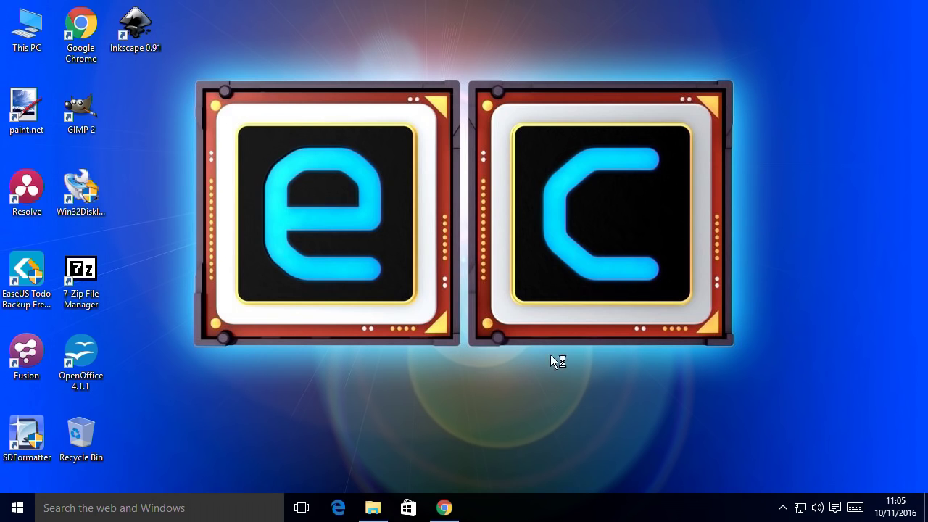
# - Download the 64-bit Windows installer krita-3.0.1.1-x64-setup.exe from krita.org into Download\Krita
pyautogui.click(444, 507)
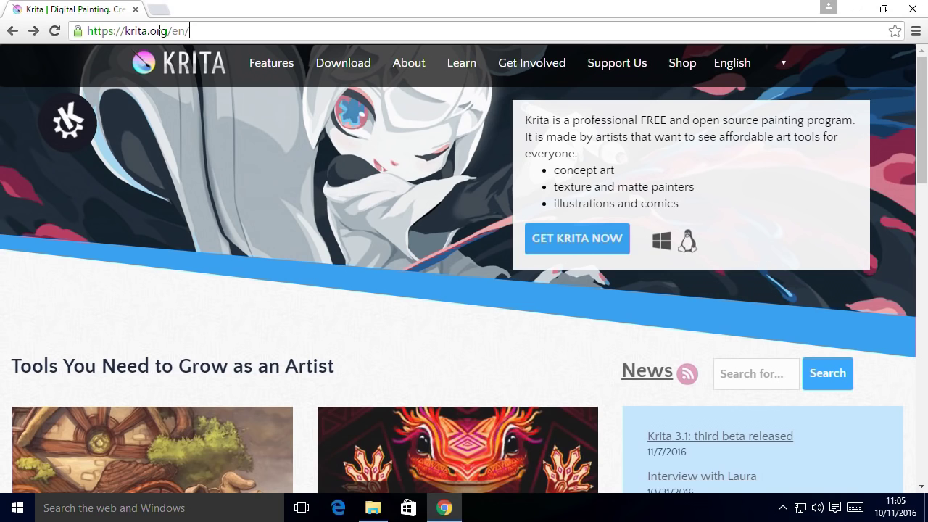
pyautogui.moveTo(166, 31); pyautogui.dragTo(71, 34)
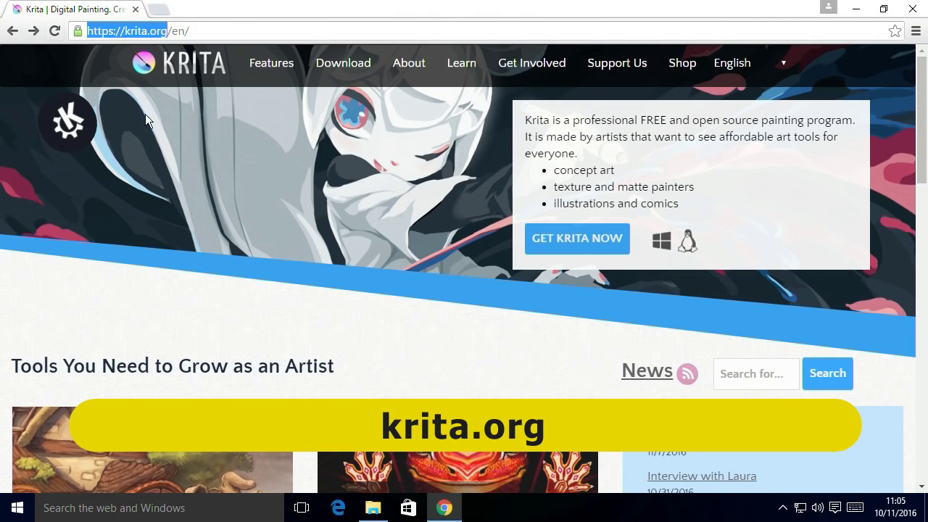
pyautogui.click(548, 242)
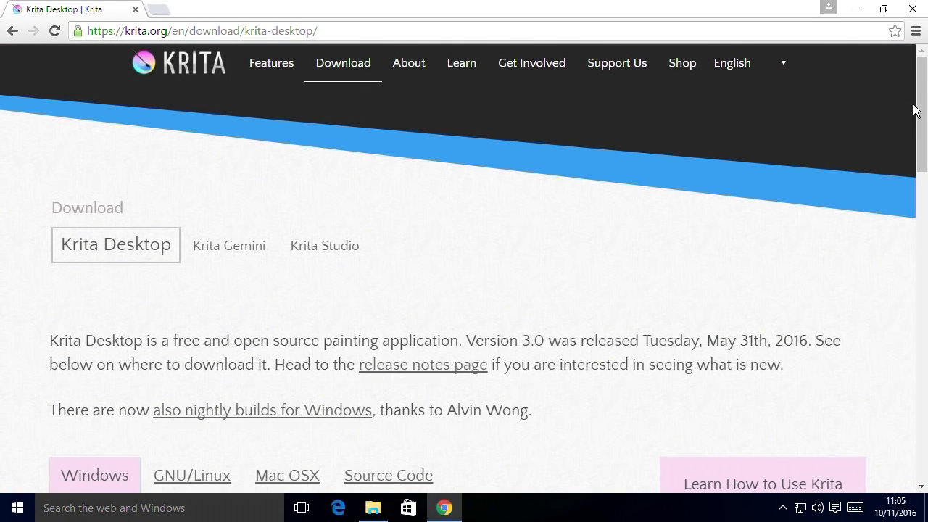
pyautogui.moveTo(917, 105); pyautogui.dragTo(911, 208)
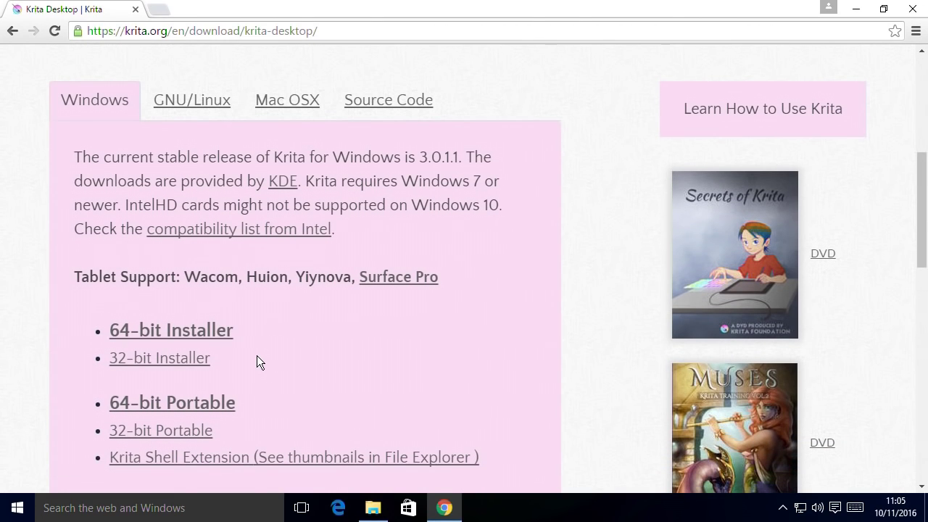
pyautogui.click(208, 336)
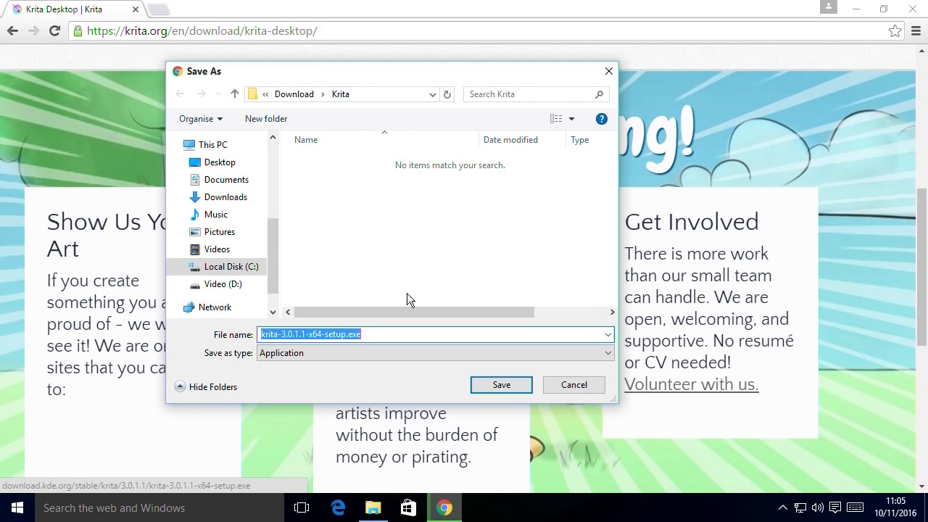
pyautogui.click(499, 386)
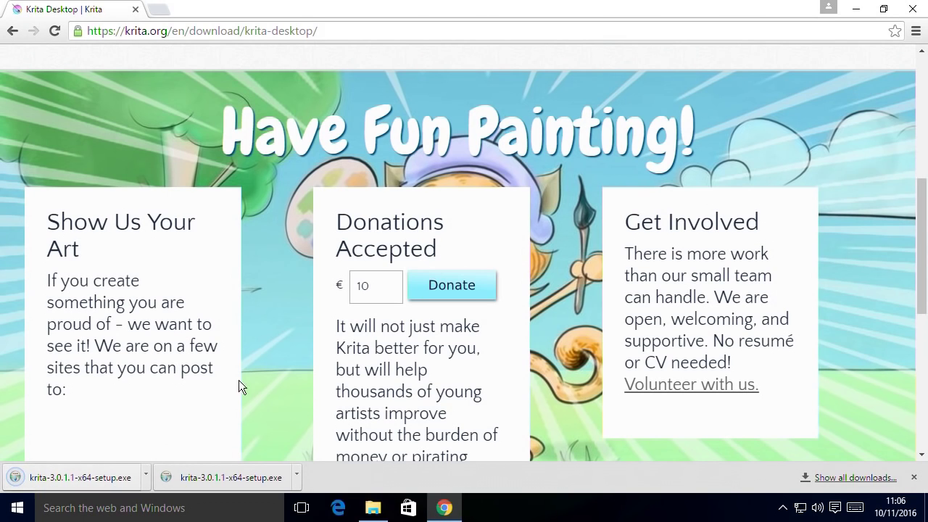
# - Run krita-3.0.1.1-x64-setup.exe from the Download\Krita folder and allow it to make changes
pyautogui.click(855, 9)
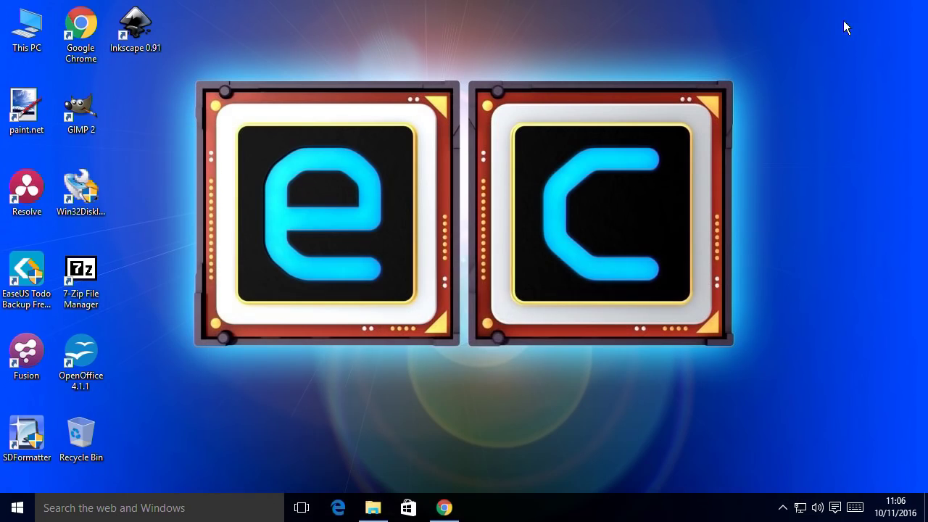
pyautogui.click(376, 502)
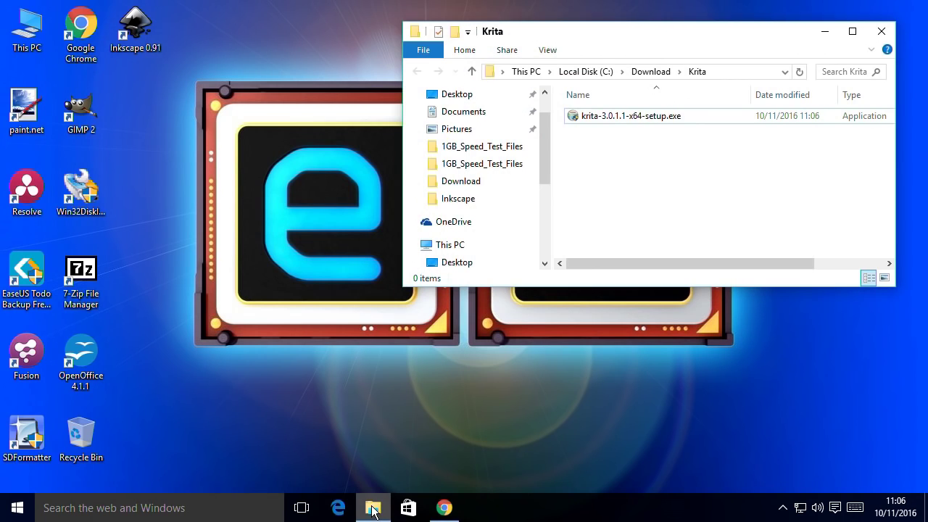
pyautogui.click(604, 120)
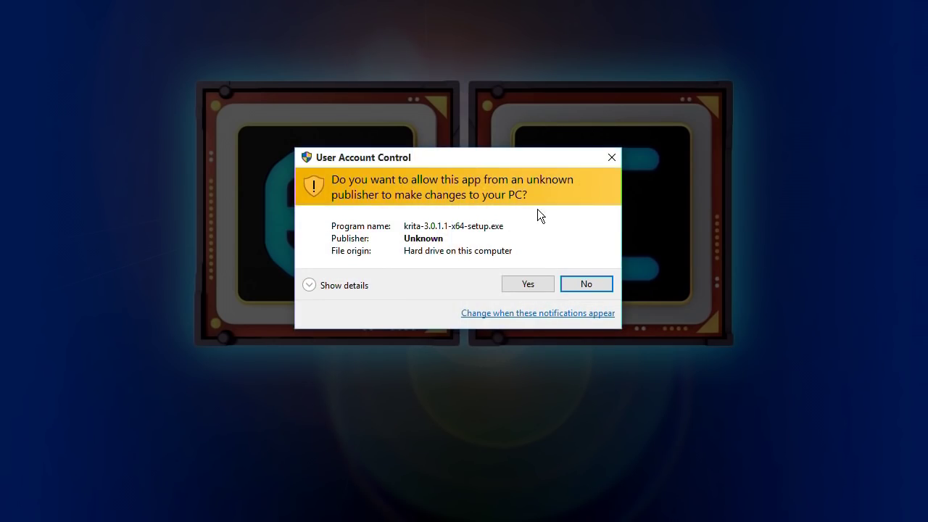
pyautogui.click(532, 279)
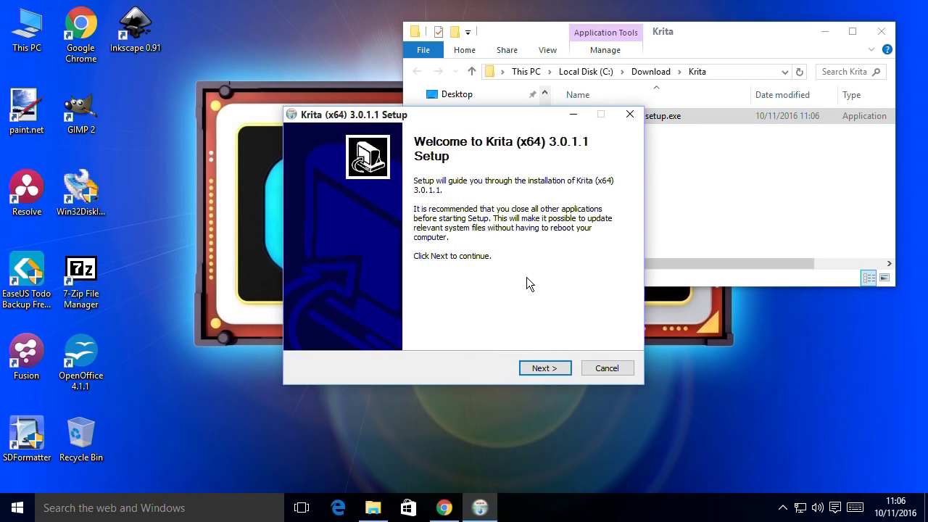
# - Accept the license, keep the default install folder, and leave out Shell Integration
pyautogui.click(541, 366)
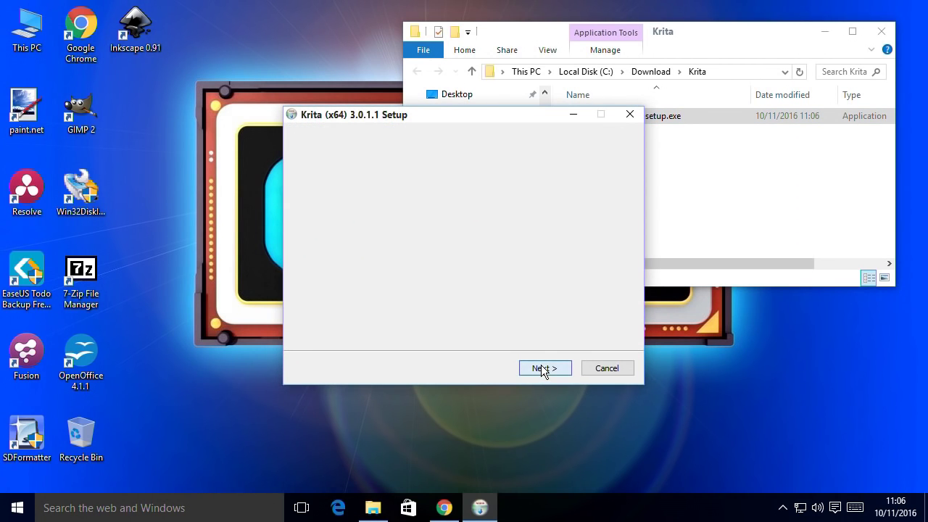
pyautogui.click(308, 337)
pyautogui.click(545, 370)
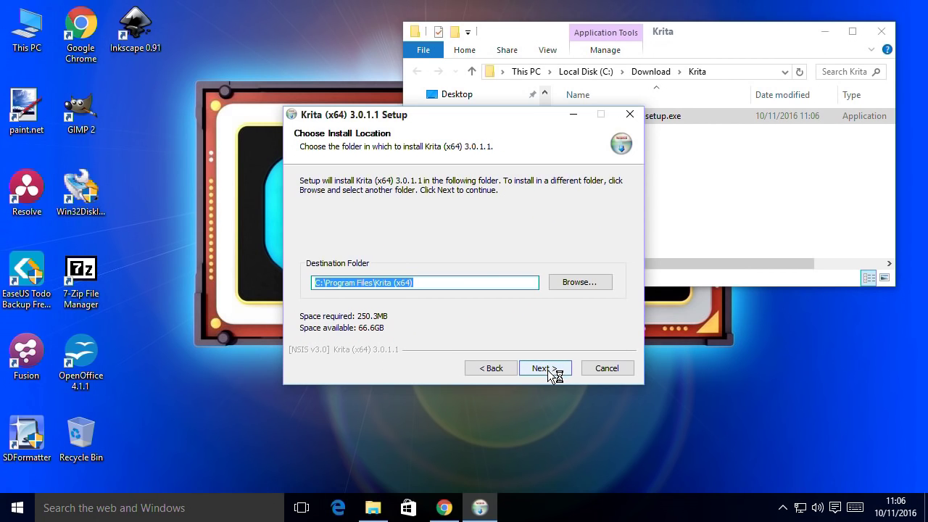
pyautogui.click(544, 370)
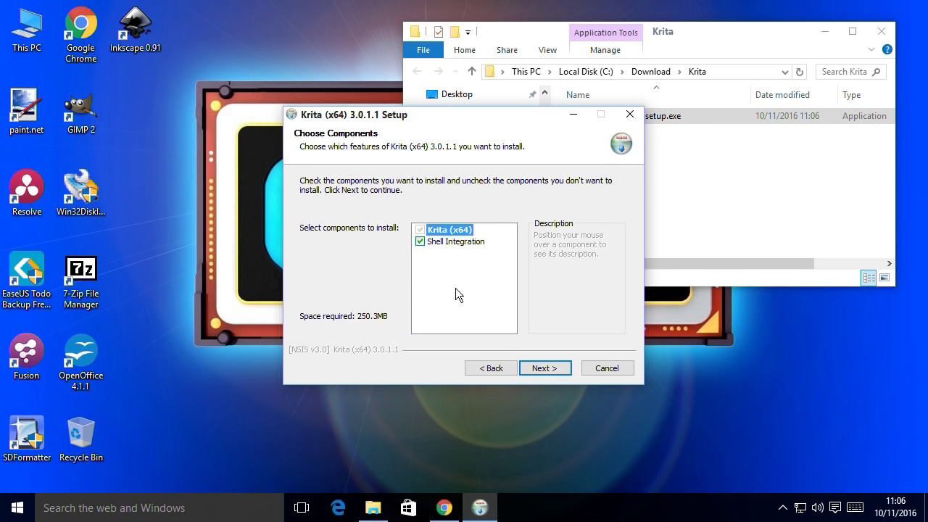
pyautogui.click(420, 242)
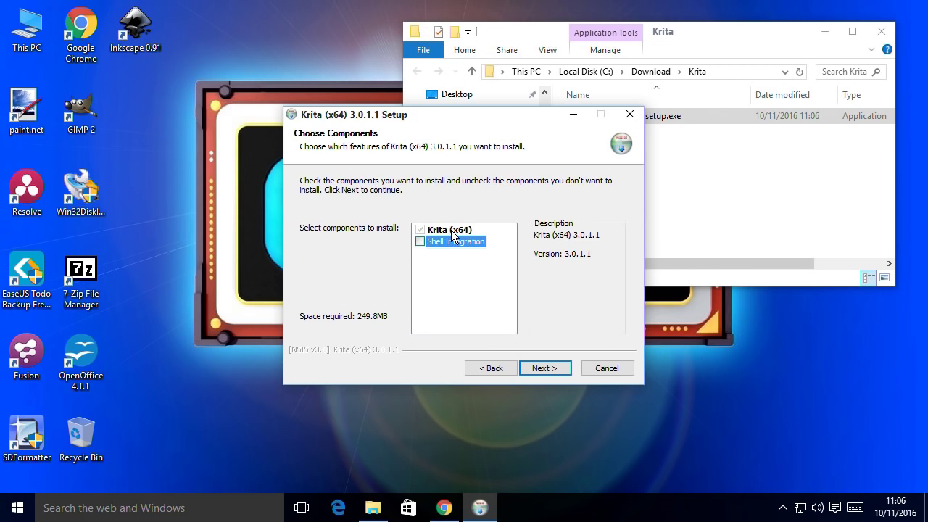
pyautogui.click(454, 231)
# - Keep the default Start Menu folder and desktop shortcut, and install Krita 3.0.1.1
pyautogui.click(540, 366)
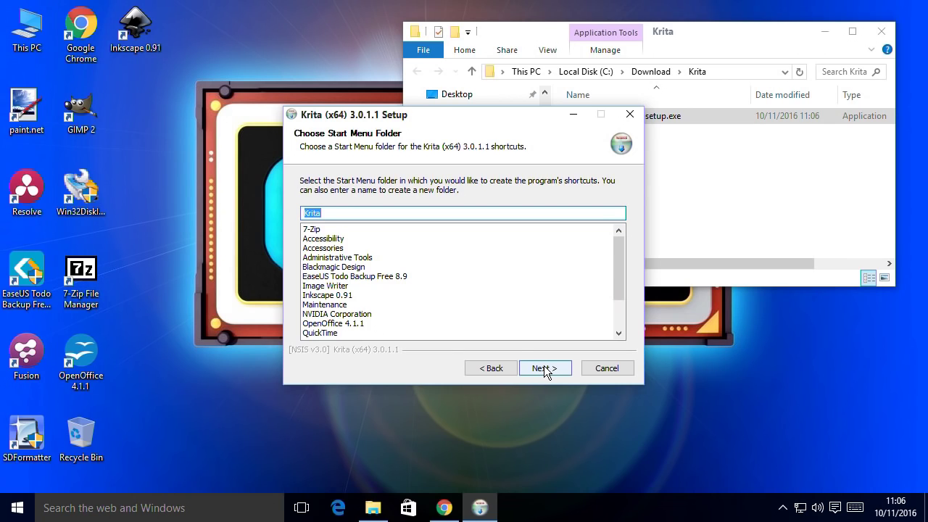
pyautogui.click(546, 372)
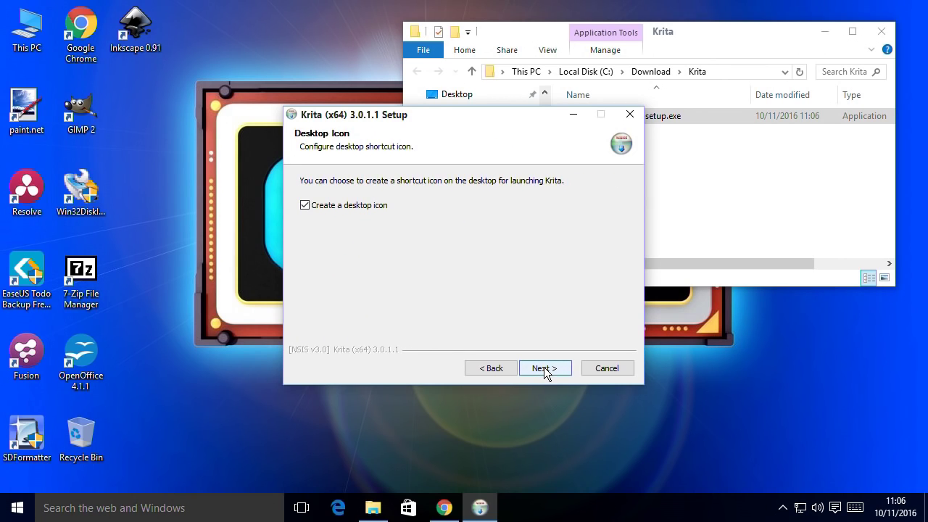
pyautogui.click(545, 369)
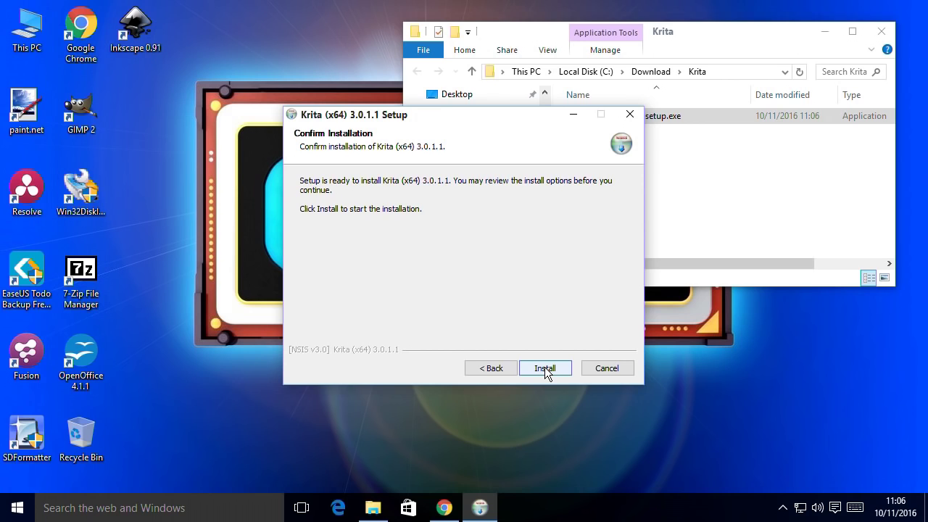
pyautogui.click(545, 366)
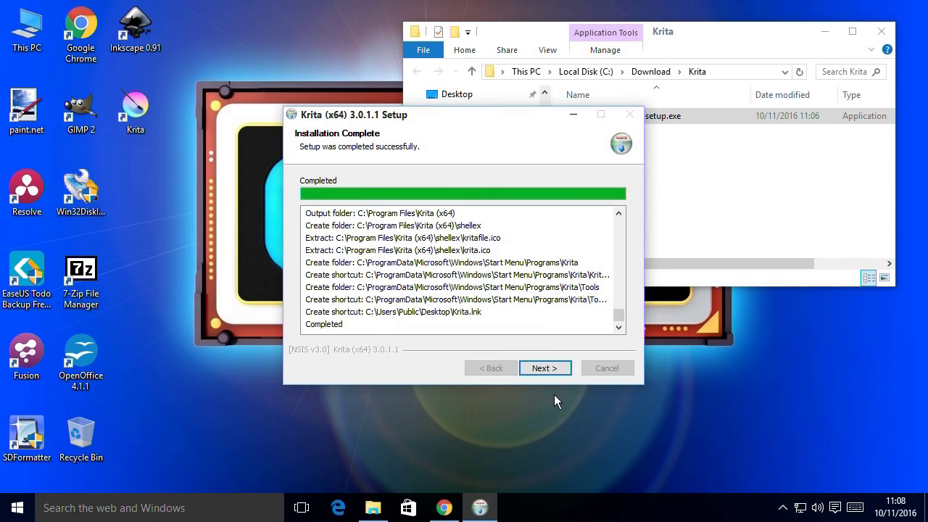
pyautogui.click(542, 369)
# - Finish the setup, then bring Krita's main window to the front and maximize it
pyautogui.click(542, 369)
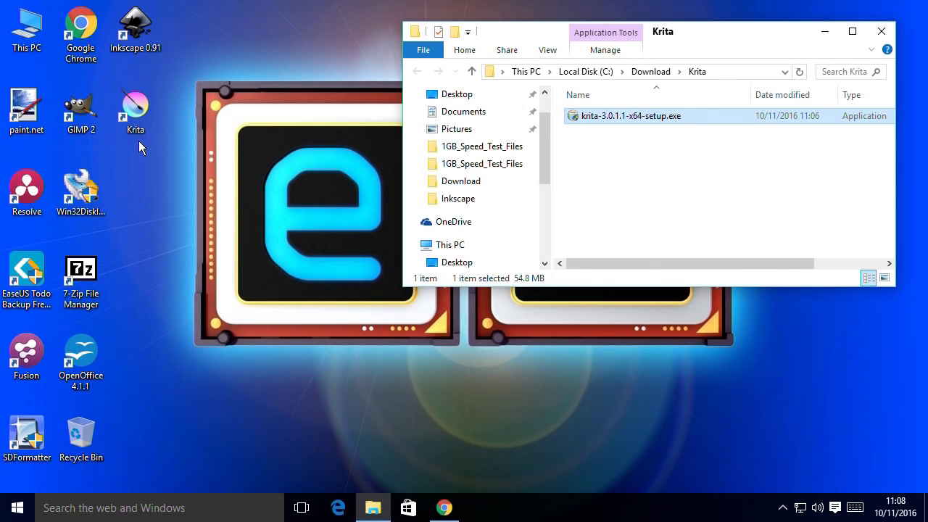
pyautogui.click(136, 116)
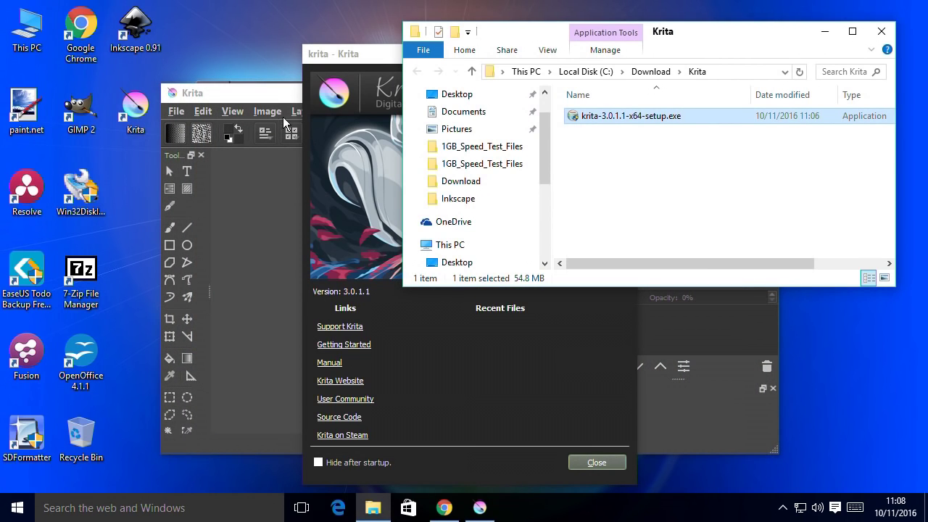
pyautogui.click(265, 95)
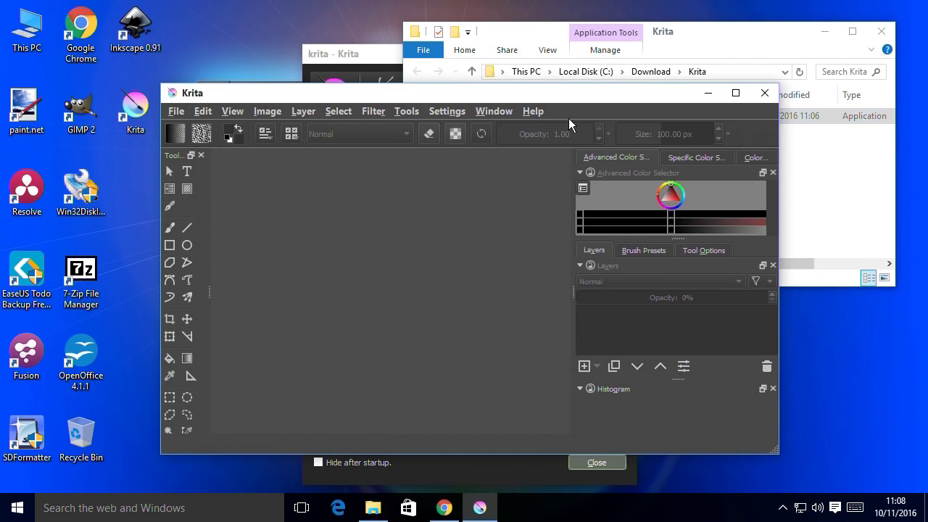
pyautogui.click(734, 92)
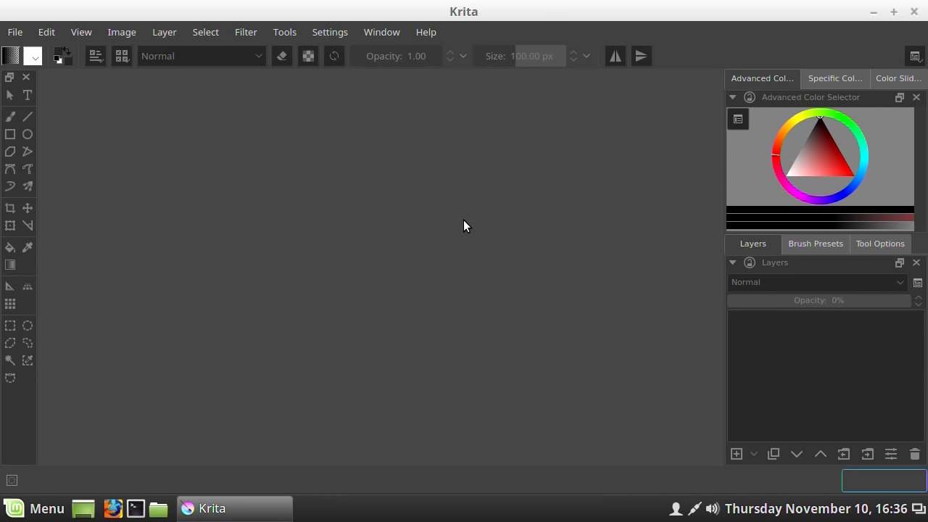
# - Create a new Custom Document at 1600 × 1200 px from File > New
pyautogui.click(14, 32)
pyautogui.click(32, 54)
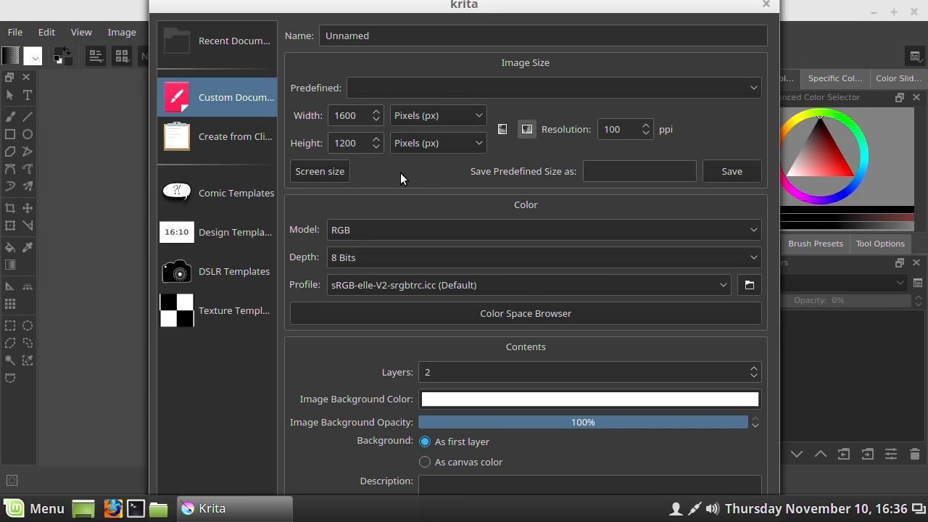
pyautogui.click(369, 117)
pyautogui.click(369, 141)
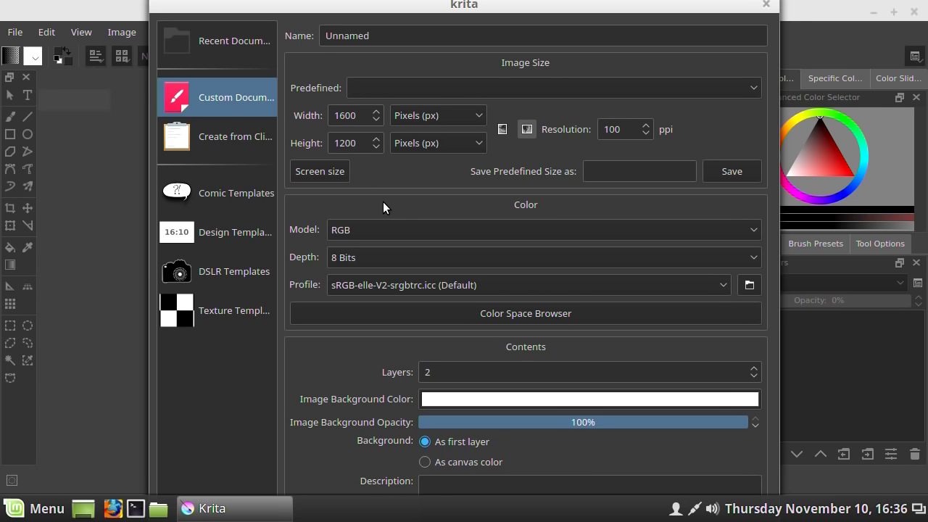
pyautogui.press('Return')
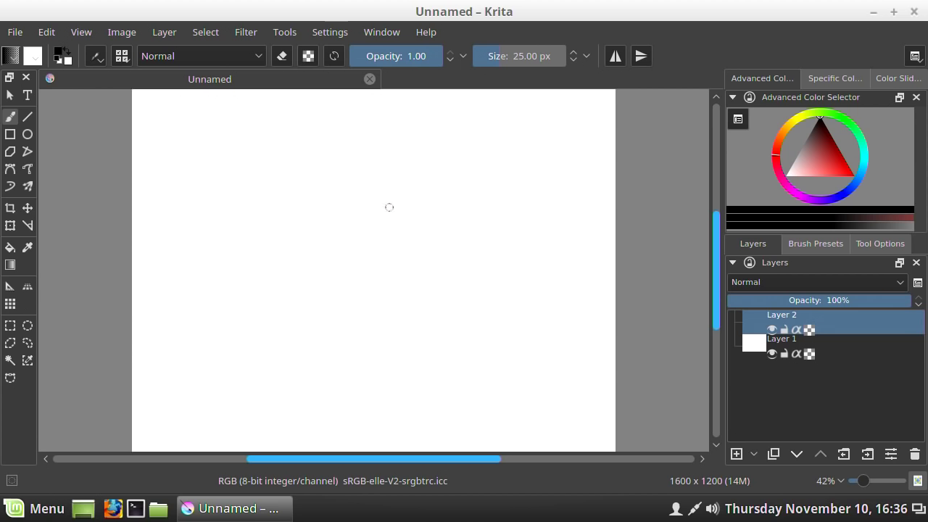
# - Zoom the canvas to 50% and paint a black zigzag scribble across the middle
pyautogui.moveTo(862, 484)
pyautogui.mouseDown()
pyautogui.moveTo(875, 485)
pyautogui.moveTo(863, 485)
pyautogui.mouseUp()
pyautogui.press('-')
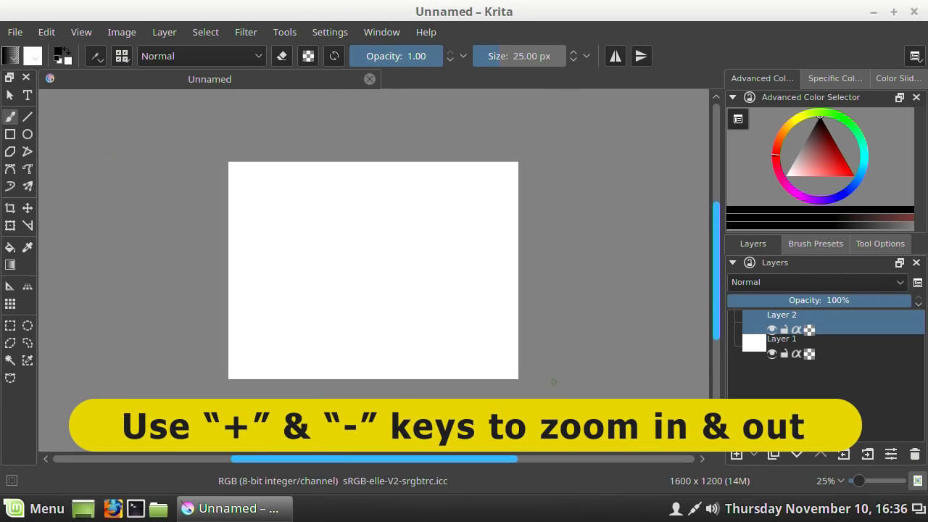
pyautogui.press('+')
pyautogui.press('+')
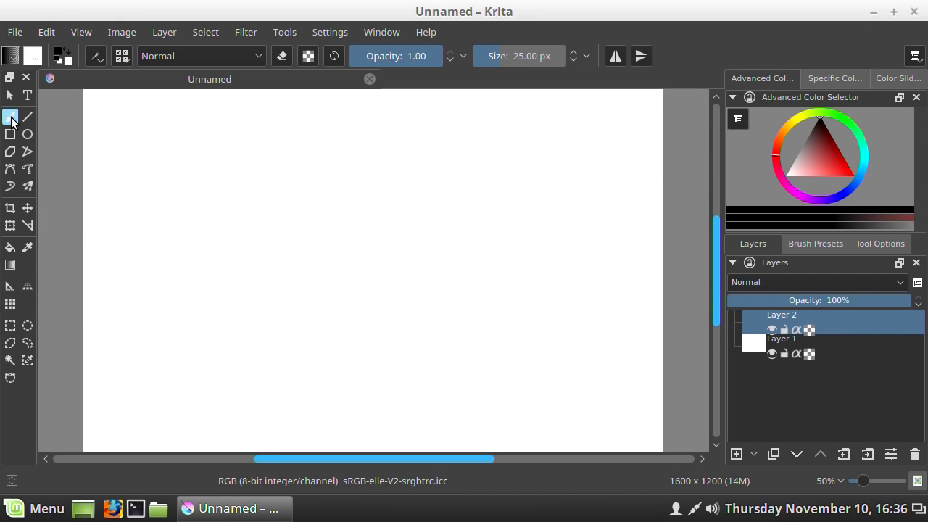
pyautogui.moveTo(255, 229)
pyautogui.mouseDown()
pyautogui.moveTo(255, 269)
pyautogui.moveTo(367, 223)
pyautogui.moveTo(360, 290)
pyautogui.moveTo(449, 197)
pyautogui.moveTo(406, 290)
pyautogui.moveTo(319, 341)
pyautogui.moveTo(421, 306)
pyautogui.mouseUp()
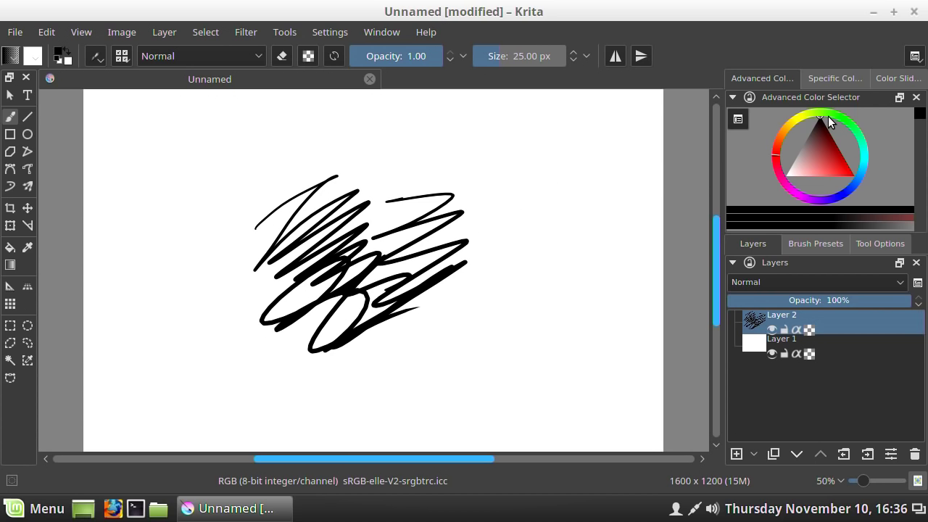
# - Pick blue in the Advanced Color Selector and paint two blue zigzags over the scribble
pyautogui.moveTo(832, 114); pyautogui.dragTo(851, 190)
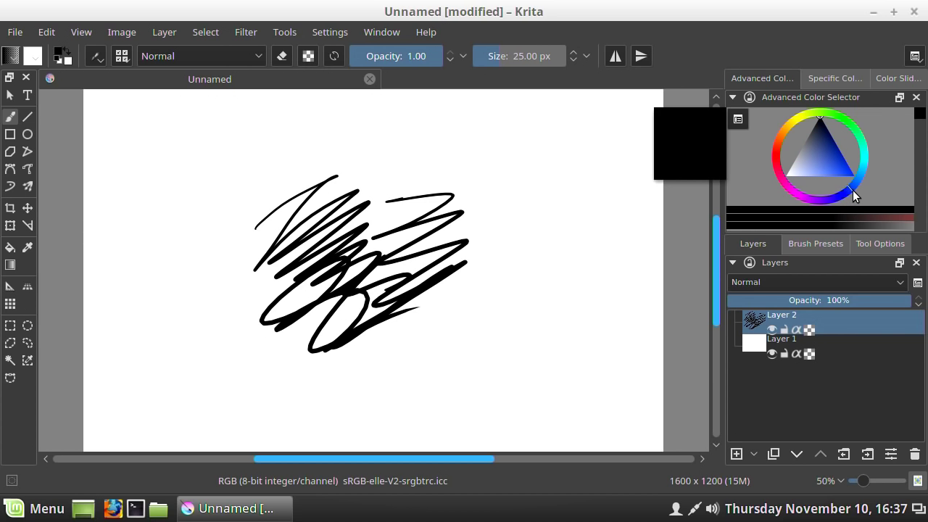
pyautogui.moveTo(820, 122); pyautogui.dragTo(836, 164)
pyautogui.moveTo(850, 131)
pyautogui.mouseDown()
pyautogui.moveTo(833, 116)
pyautogui.moveTo(851, 132)
pyautogui.mouseUp()
pyautogui.moveTo(831, 164)
pyautogui.mouseDown()
pyautogui.moveTo(839, 166)
pyautogui.moveTo(818, 122)
pyautogui.moveTo(828, 124)
pyautogui.mouseUp()
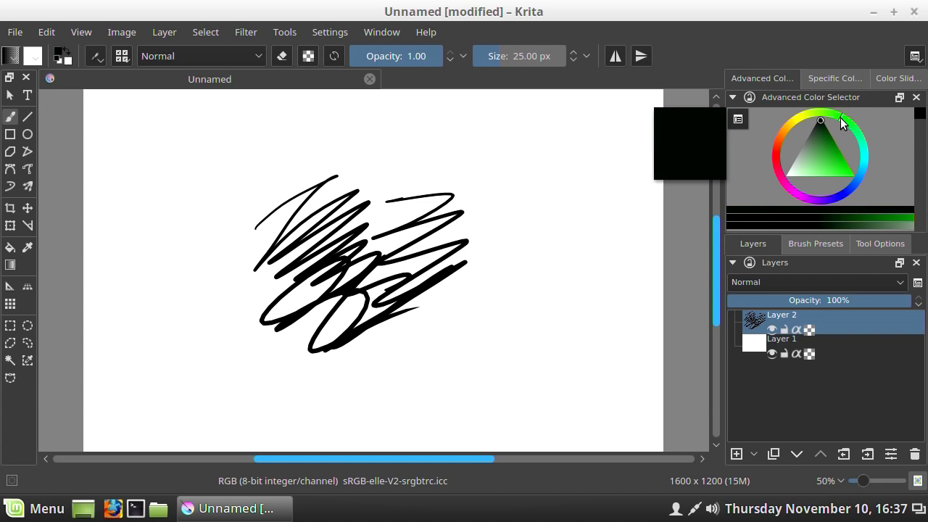
pyautogui.moveTo(863, 156); pyautogui.dragTo(844, 193)
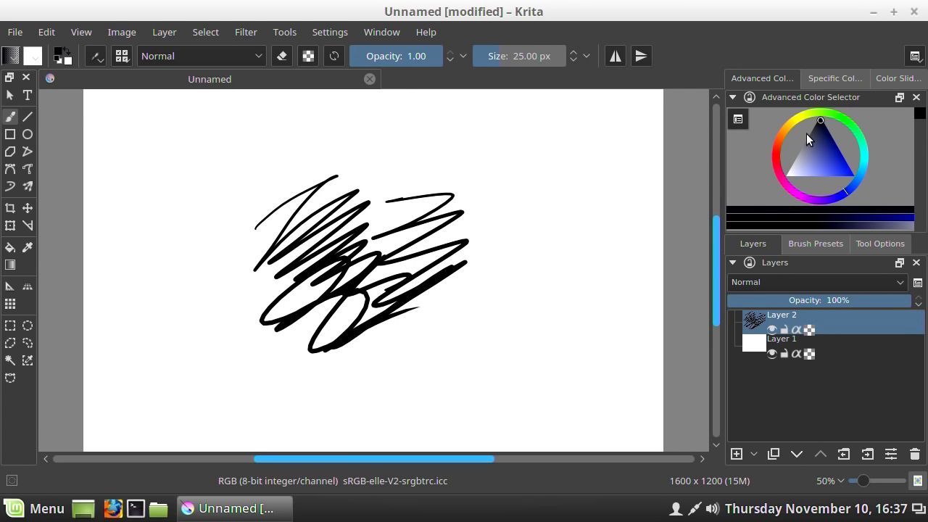
pyautogui.moveTo(820, 123)
pyautogui.mouseDown()
pyautogui.moveTo(815, 154)
pyautogui.moveTo(838, 167)
pyautogui.mouseUp()
pyautogui.moveTo(480, 178)
pyautogui.mouseDown()
pyautogui.moveTo(420, 217)
pyautogui.moveTo(399, 279)
pyautogui.moveTo(427, 330)
pyautogui.moveTo(458, 336)
pyautogui.mouseUp()
pyautogui.moveTo(271, 246)
pyautogui.mouseDown()
pyautogui.moveTo(285, 272)
pyautogui.moveTo(283, 346)
pyautogui.moveTo(330, 380)
pyautogui.moveTo(455, 375)
pyautogui.mouseUp()
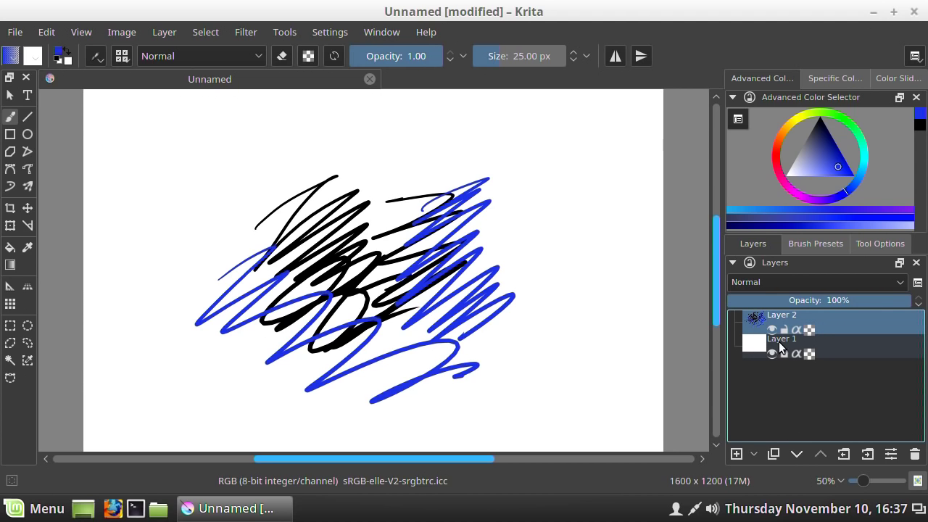
# - Test Layer 2's opacity by lowering it, then restore it to 100%
pyautogui.click(752, 344)
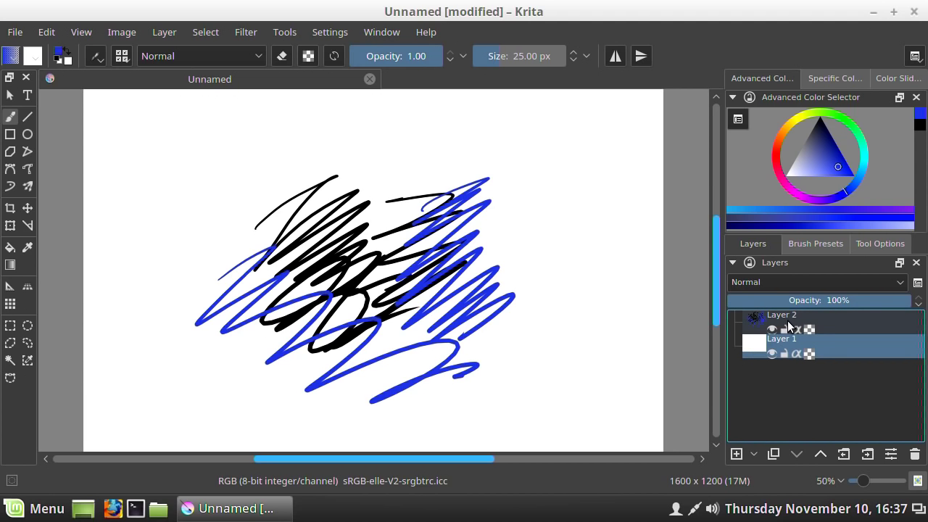
pyautogui.click(819, 318)
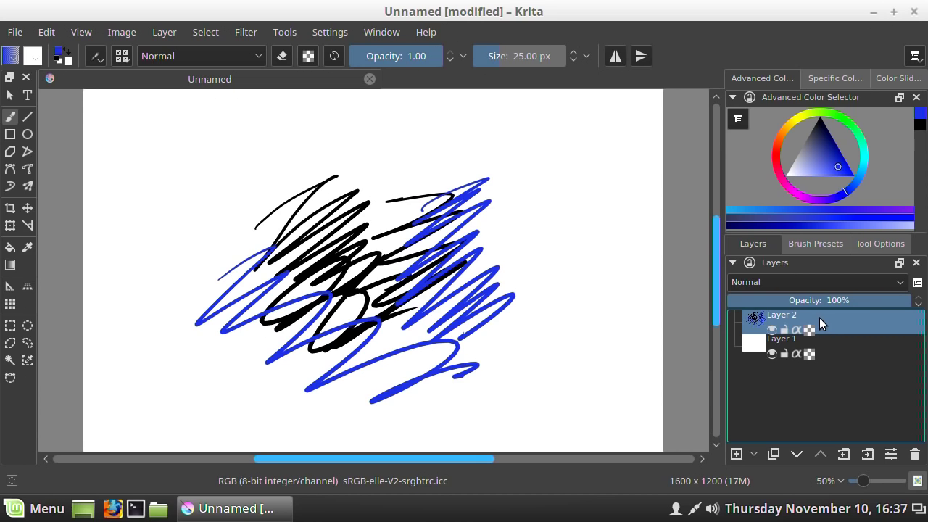
pyautogui.moveTo(908, 304); pyautogui.dragTo(893, 303)
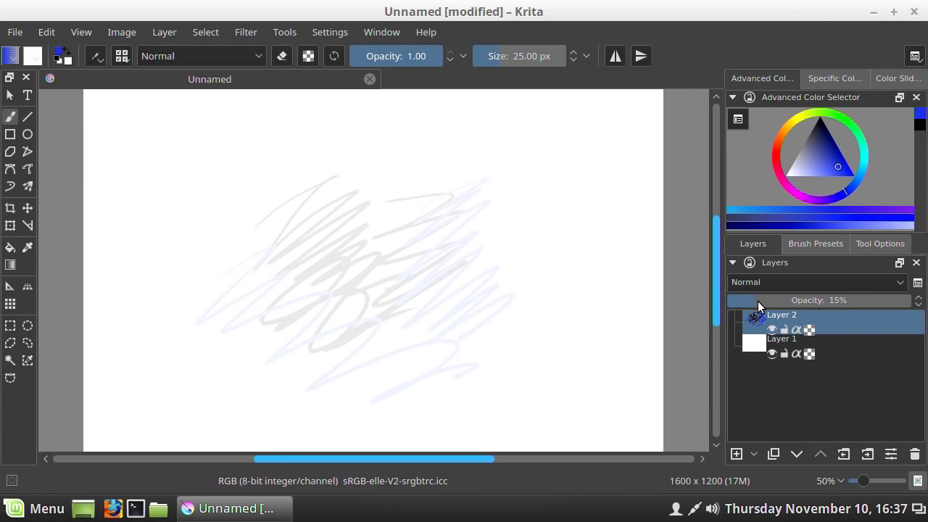
pyautogui.moveTo(912, 303); pyautogui.dragTo(908, 303)
# - Paint a blue scribble on Layer 1 at left, then fade Layer 2 to 15% and restore it to full
pyautogui.click(752, 341)
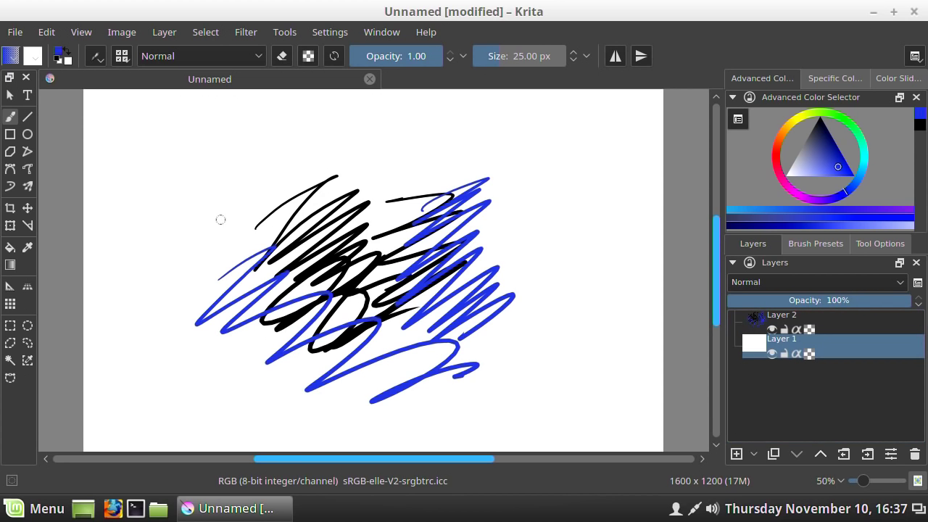
pyautogui.moveTo(175, 216)
pyautogui.mouseDown()
pyautogui.moveTo(170, 193)
pyautogui.moveTo(149, 308)
pyautogui.moveTo(253, 290)
pyautogui.moveTo(261, 359)
pyautogui.mouseUp()
pyautogui.click(812, 320)
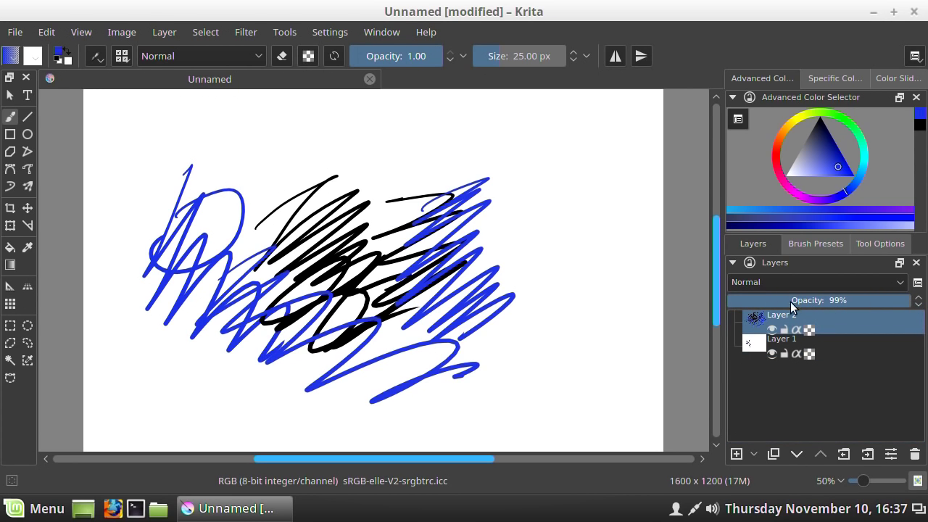
pyautogui.moveTo(899, 304); pyautogui.dragTo(752, 300)
pyautogui.click(906, 301)
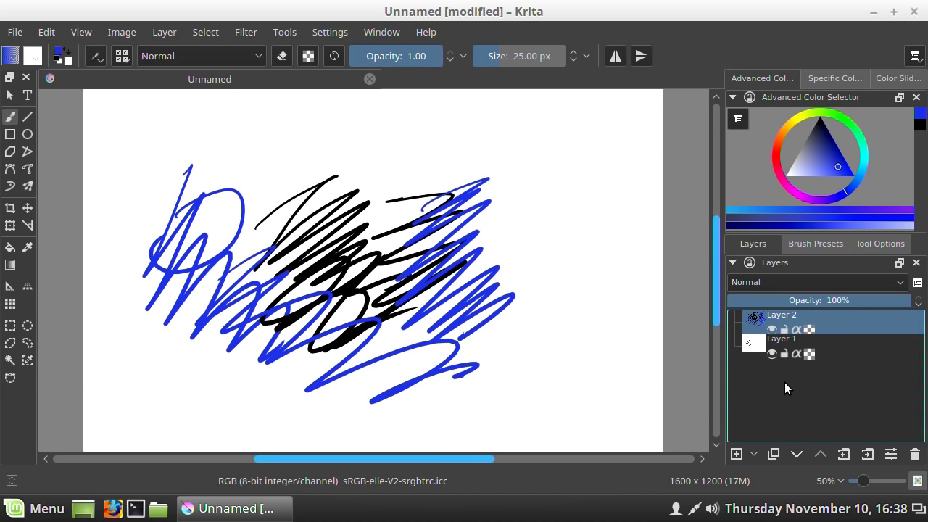
# - Paint pink strokes over the canvas's right side with the Tangent_normal_hairy preset
pyautogui.click(814, 245)
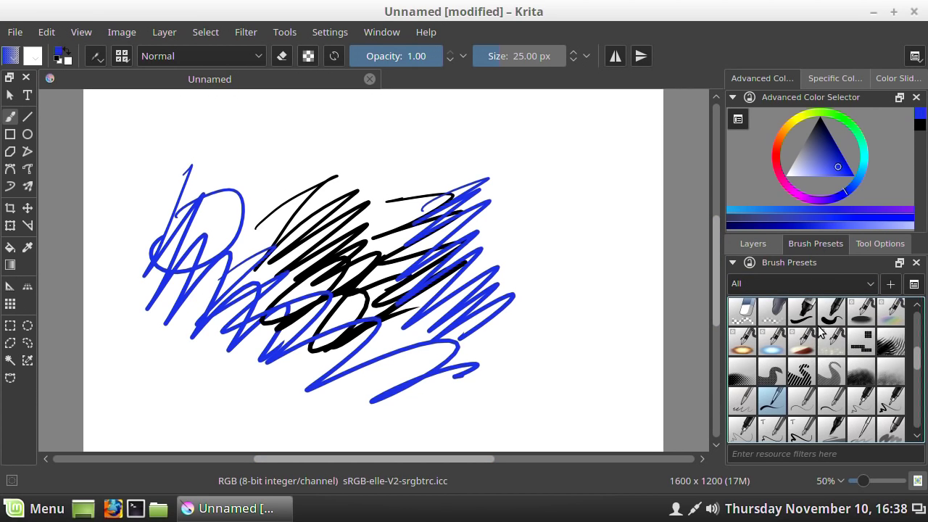
pyautogui.moveTo(917, 349); pyautogui.dragTo(908, 425)
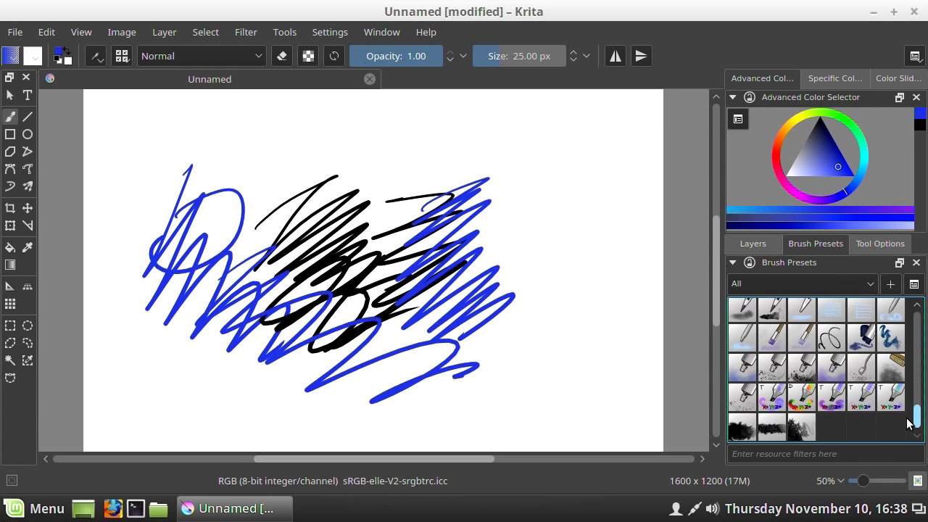
pyautogui.click(832, 396)
pyautogui.moveTo(573, 259)
pyautogui.mouseDown()
pyautogui.moveTo(545, 303)
pyautogui.moveTo(522, 377)
pyautogui.moveTo(493, 417)
pyautogui.mouseUp()
pyautogui.moveTo(555, 225)
pyautogui.mouseDown()
pyautogui.moveTo(515, 239)
pyautogui.moveTo(479, 352)
pyautogui.moveTo(607, 304)
pyautogui.mouseUp()
# - Add blue then green Splat_texture_2 splatter over the strokes, then select Basic_tip_default
pyautogui.click(802, 376)
pyautogui.moveTo(580, 218)
pyautogui.mouseDown()
pyautogui.moveTo(522, 265)
pyautogui.moveTo(567, 257)
pyautogui.moveTo(424, 247)
pyautogui.moveTo(402, 326)
pyautogui.moveTo(486, 377)
pyautogui.mouseUp()
pyautogui.click(853, 124)
pyautogui.moveTo(479, 313)
pyautogui.mouseDown()
pyautogui.moveTo(452, 332)
pyautogui.moveTo(565, 408)
pyautogui.moveTo(609, 413)
pyautogui.mouseUp()
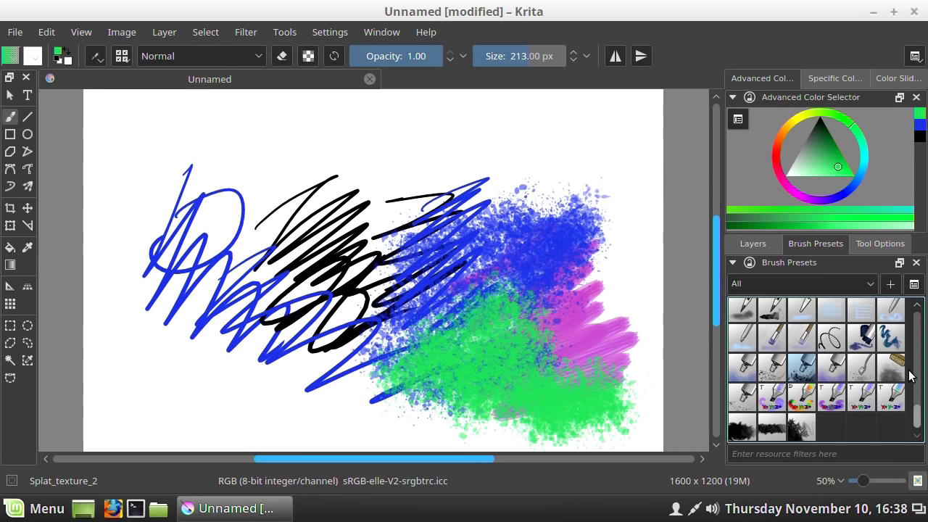
pyautogui.moveTo(917, 415); pyautogui.dragTo(915, 312)
pyautogui.click(770, 342)
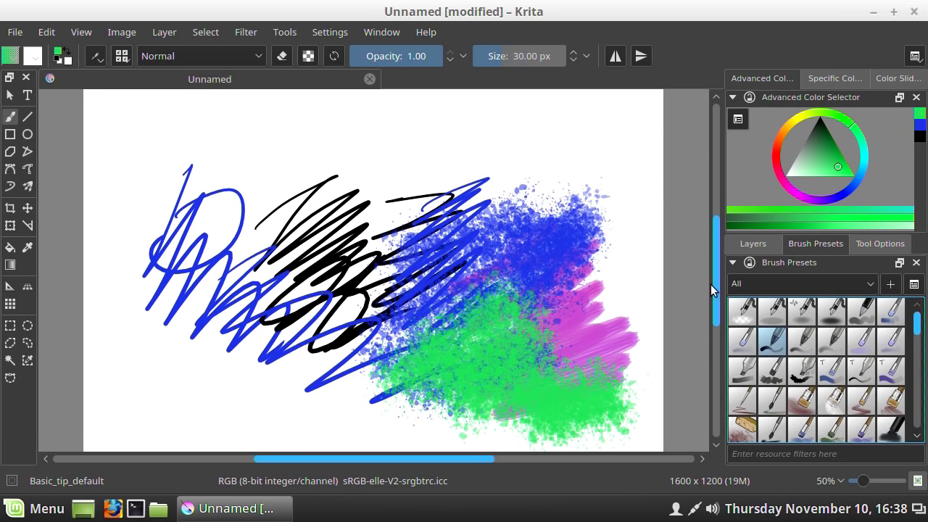
# - Add faint light-green strokes near the top of the canvas
pyautogui.moveTo(510, 162)
pyautogui.mouseDown()
pyautogui.moveTo(558, 150)
pyautogui.moveTo(505, 189)
pyautogui.moveTo(536, 186)
pyautogui.mouseUp()
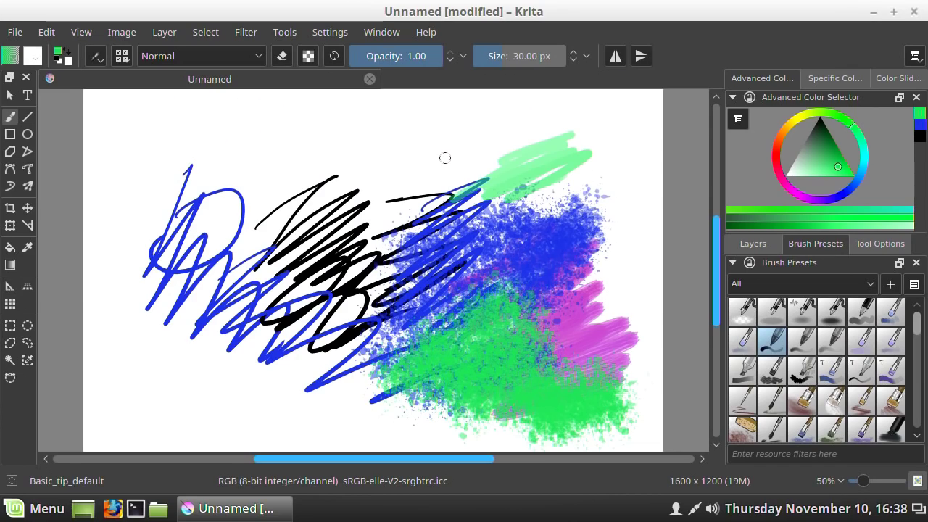
pyautogui.moveTo(462, 129); pyautogui.dragTo(370, 200)
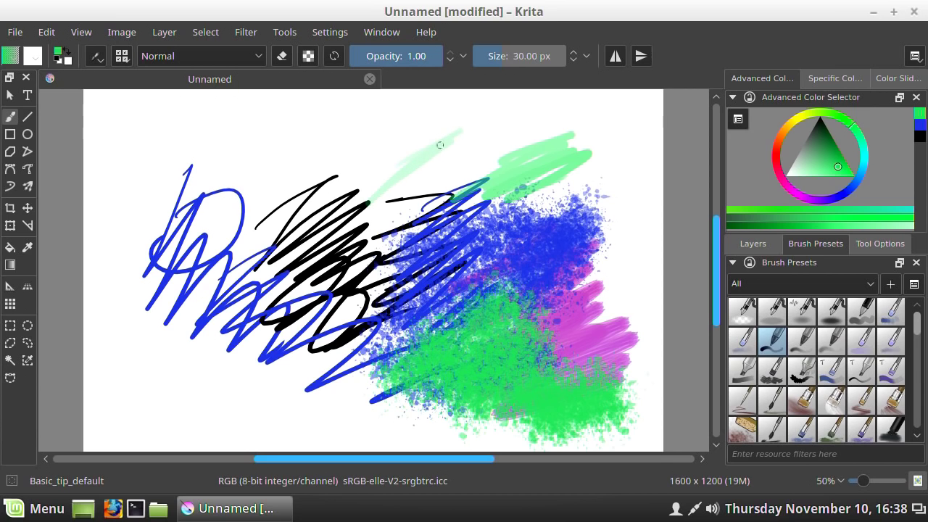
pyautogui.moveTo(458, 133)
pyautogui.mouseDown()
pyautogui.moveTo(377, 165)
pyautogui.moveTo(416, 127)
pyautogui.moveTo(339, 179)
pyautogui.moveTo(436, 142)
pyautogui.moveTo(392, 176)
pyautogui.moveTo(425, 176)
pyautogui.moveTo(382, 208)
pyautogui.moveTo(437, 182)
pyautogui.moveTo(468, 141)
pyautogui.moveTo(325, 206)
pyautogui.moveTo(402, 207)
pyautogui.moveTo(332, 227)
pyautogui.moveTo(351, 224)
pyautogui.moveTo(296, 285)
pyautogui.moveTo(413, 225)
pyautogui.moveTo(370, 276)
pyautogui.mouseUp()
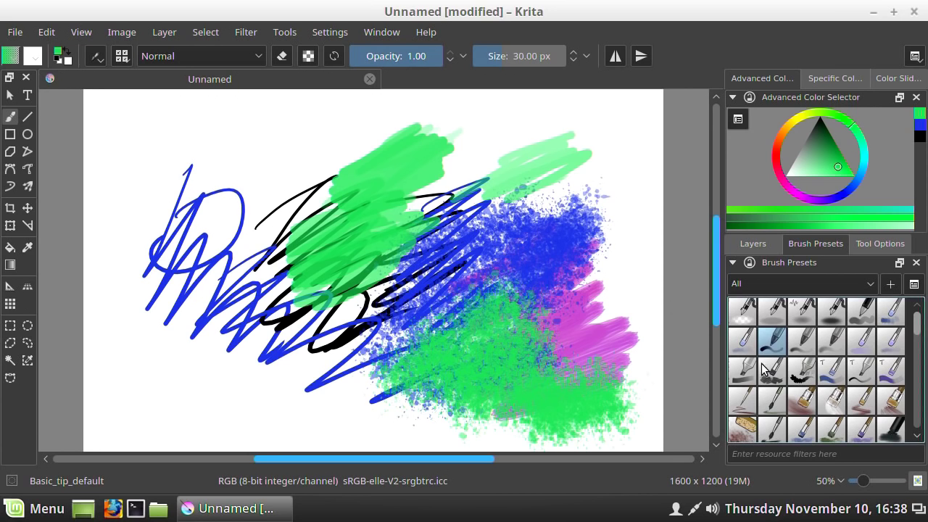
# - Paint a big green and then red Bristle_Large stroke across the lower left
pyautogui.click(802, 400)
pyautogui.moveTo(337, 337)
pyautogui.mouseDown()
pyautogui.moveTo(319, 324)
pyautogui.moveTo(398, 356)
pyautogui.moveTo(413, 377)
pyautogui.mouseUp()
pyautogui.click(777, 154)
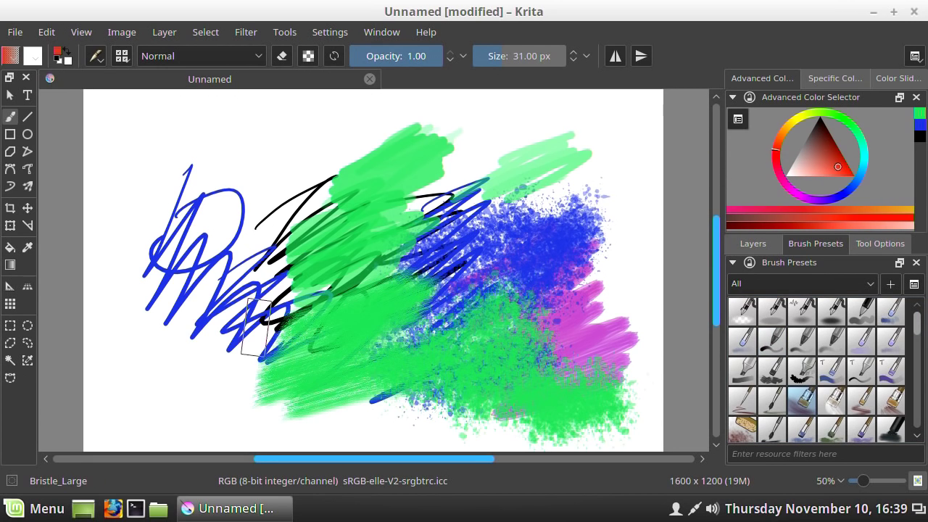
pyautogui.moveTo(245, 336)
pyautogui.mouseDown()
pyautogui.moveTo(212, 394)
pyautogui.moveTo(271, 401)
pyautogui.moveTo(419, 392)
pyautogui.mouseUp()
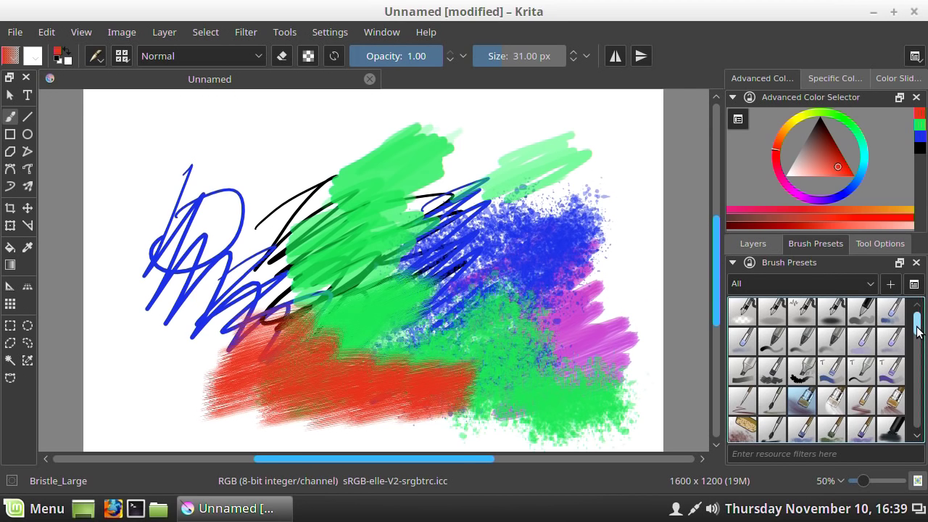
# - With the black Ink_brush_25, draw a loop over the green and a zig-zag over the red
pyautogui.scroll(-3, 918, 348)
pyautogui.scroll(-3, 917, 348)
pyautogui.click(771, 342)
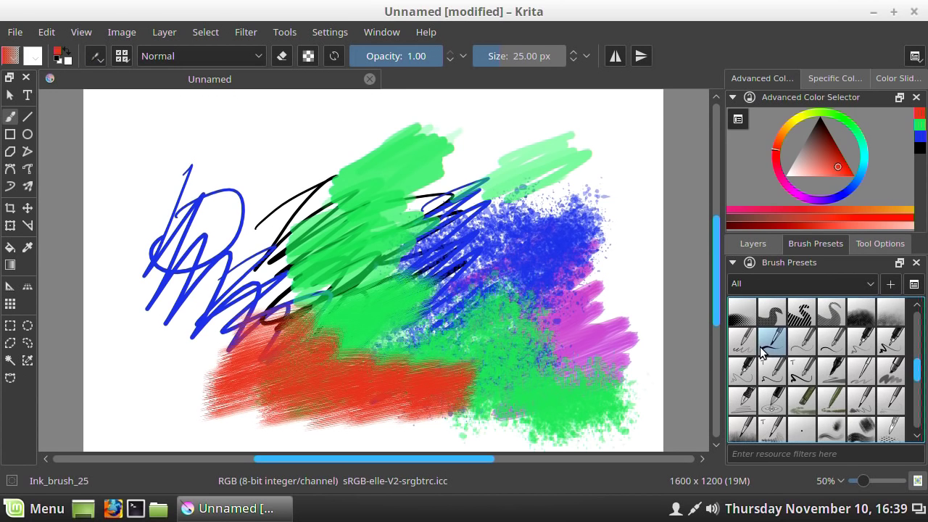
pyautogui.click(920, 148)
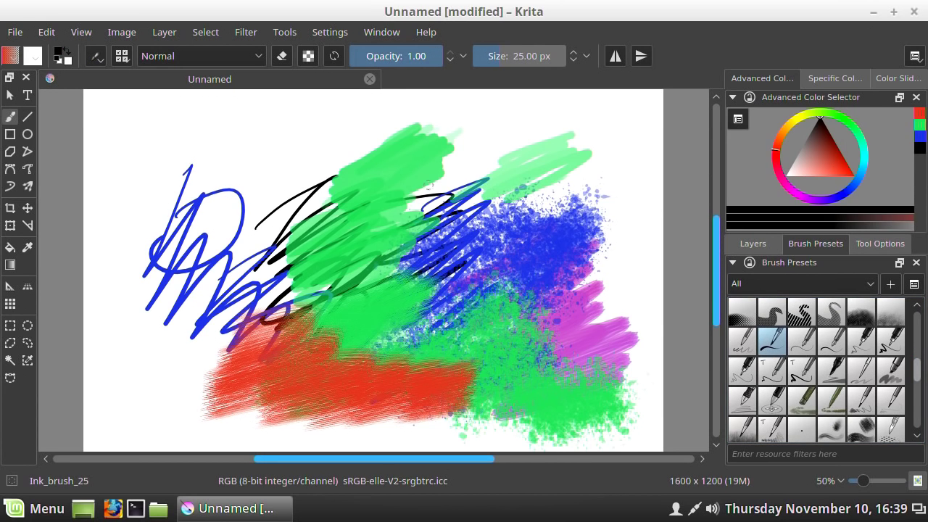
pyautogui.moveTo(353, 194)
pyautogui.mouseDown()
pyautogui.moveTo(448, 130)
pyautogui.moveTo(408, 174)
pyautogui.moveTo(462, 139)
pyautogui.moveTo(487, 150)
pyautogui.moveTo(427, 272)
pyautogui.mouseUp()
pyautogui.moveTo(206, 291)
pyautogui.mouseDown()
pyautogui.moveTo(181, 317)
pyautogui.moveTo(239, 371)
pyautogui.mouseUp()
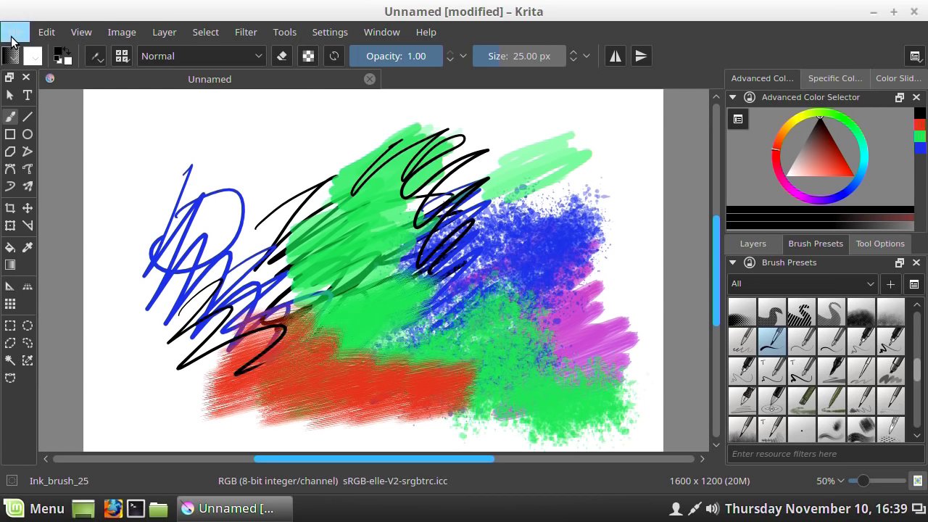
# - Create a new blank 1600x1200 document and switch to its tab
pyautogui.click(15, 31)
pyautogui.click(24, 54)
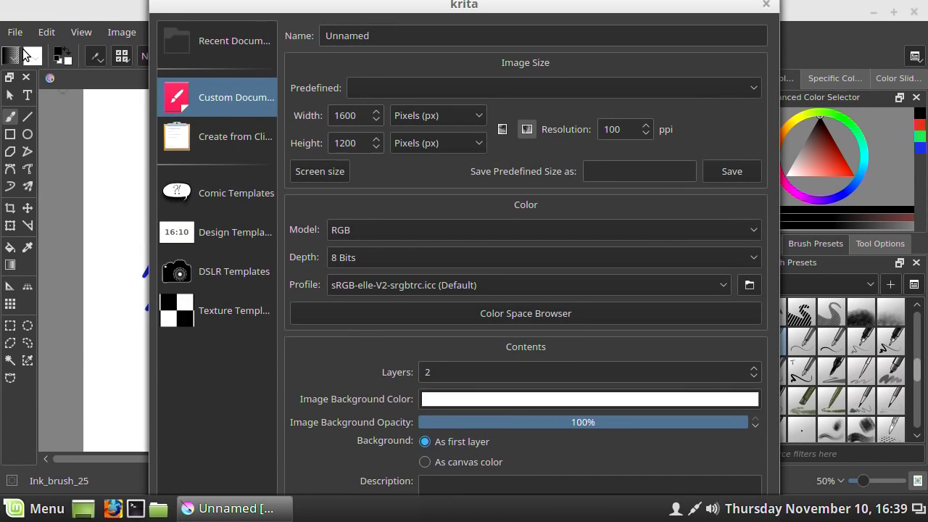
pyautogui.press('Return')
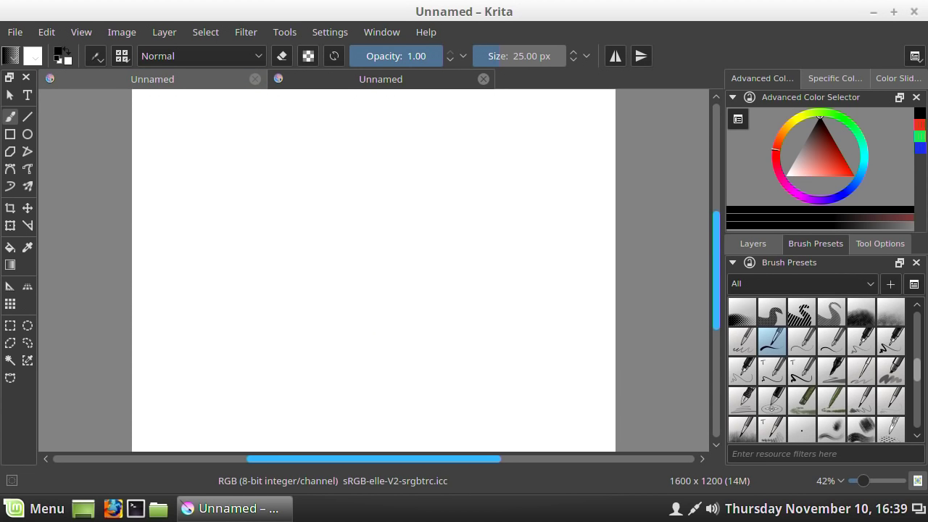
pyautogui.click(183, 79)
pyautogui.click(342, 80)
pyautogui.moveTo(329, 157); pyautogui.dragTo(312, 180)
pyautogui.hotkey('ctrl', 'z')
# - Draw the cartoon's oval eyes, a brow, both sides of the face and the neck
pyautogui.moveTo(322, 209)
pyautogui.mouseDown()
pyautogui.moveTo(372, 201)
pyautogui.moveTo(369, 222)
pyautogui.moveTo(356, 230)
pyautogui.moveTo(349, 205)
pyautogui.moveTo(330, 224)
pyautogui.moveTo(356, 217)
pyautogui.mouseUp()
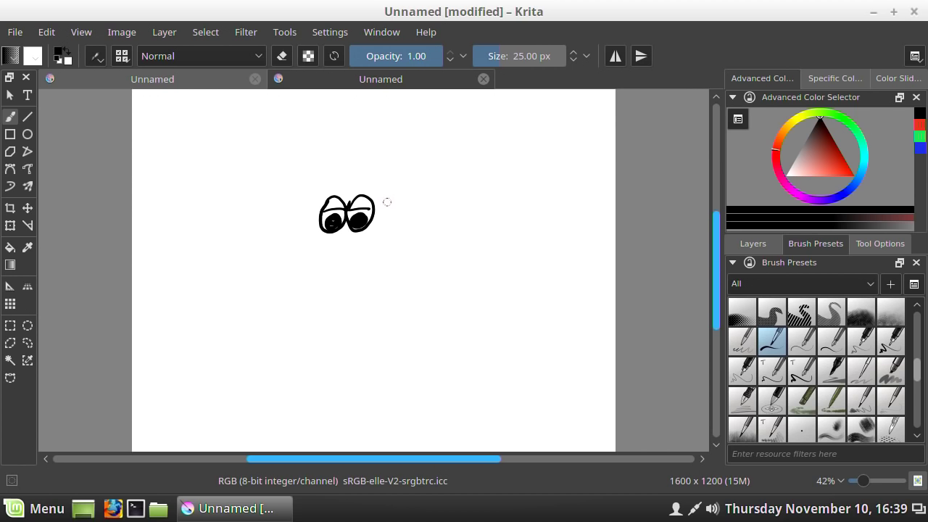
pyautogui.moveTo(327, 212); pyautogui.dragTo(306, 206)
pyautogui.moveTo(314, 196)
pyautogui.mouseDown()
pyautogui.moveTo(312, 232)
pyautogui.moveTo(331, 273)
pyautogui.mouseUp()
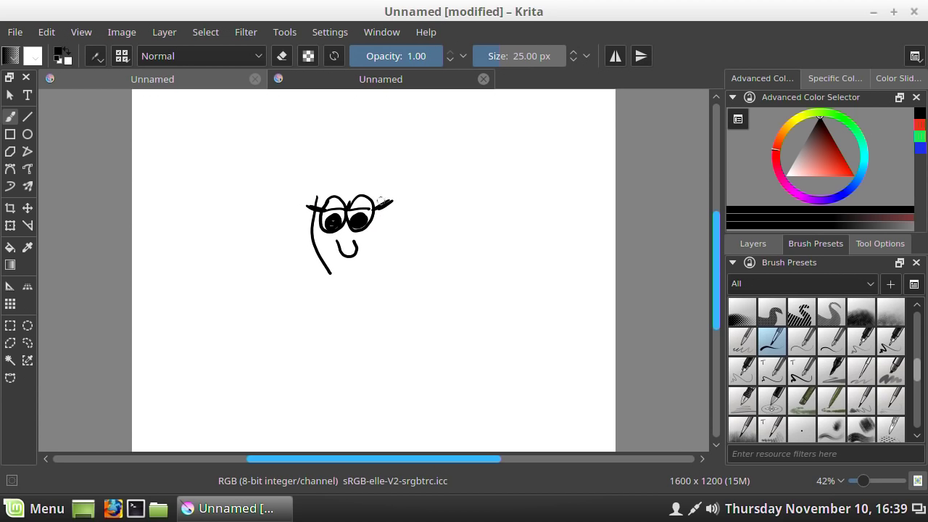
pyautogui.moveTo(386, 223); pyautogui.dragTo(357, 278)
pyautogui.moveTo(337, 309); pyautogui.dragTo(361, 287)
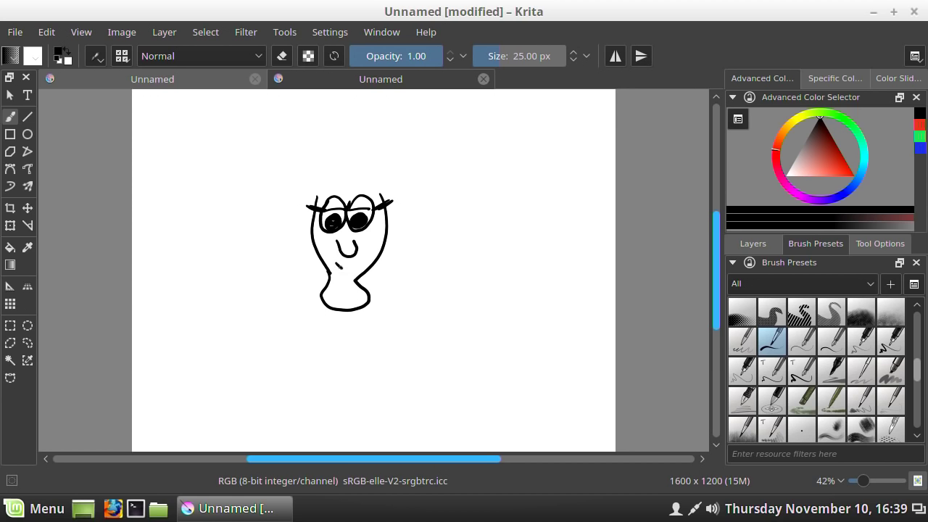
# - Draw the hair: peaked top, right curve, left arch and a right flick
pyautogui.moveTo(351, 180)
pyautogui.mouseDown()
pyautogui.moveTo(315, 197)
pyautogui.moveTo(385, 197)
pyautogui.mouseUp()
pyautogui.moveTo(353, 156)
pyautogui.mouseDown()
pyautogui.moveTo(405, 158)
pyautogui.moveTo(393, 206)
pyautogui.mouseUp()
pyautogui.moveTo(343, 151)
pyautogui.mouseDown()
pyautogui.moveTo(289, 202)
pyautogui.moveTo(322, 254)
pyautogui.mouseUp()
pyautogui.moveTo(397, 196)
pyautogui.mouseDown()
pyautogui.moveTo(421, 228)
pyautogui.moveTo(381, 258)
pyautogui.moveTo(408, 306)
pyautogui.mouseUp()
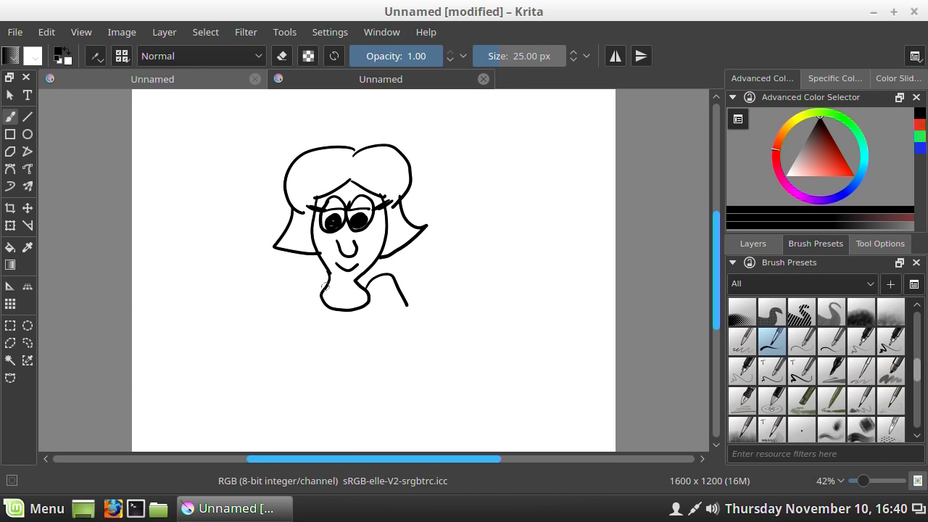
# - Draw the shoulders, raised hands, torso, left arm, belt and skirt, filling the belt black
pyautogui.moveTo(293, 290); pyautogui.dragTo(273, 315)
pyautogui.moveTo(425, 312)
pyautogui.mouseDown()
pyautogui.moveTo(461, 308)
pyautogui.moveTo(463, 337)
pyautogui.mouseUp()
pyautogui.moveTo(392, 340); pyautogui.dragTo(441, 342)
pyautogui.moveTo(275, 315); pyautogui.dragTo(304, 335)
pyautogui.moveTo(306, 316); pyautogui.dragTo(307, 356)
pyautogui.moveTo(229, 319)
pyautogui.mouseDown()
pyautogui.moveTo(273, 350)
pyautogui.moveTo(230, 337)
pyautogui.mouseUp()
pyautogui.moveTo(297, 335)
pyautogui.mouseDown()
pyautogui.moveTo(290, 368)
pyautogui.moveTo(387, 358)
pyautogui.mouseUp()
pyautogui.moveTo(388, 370); pyautogui.dragTo(422, 419)
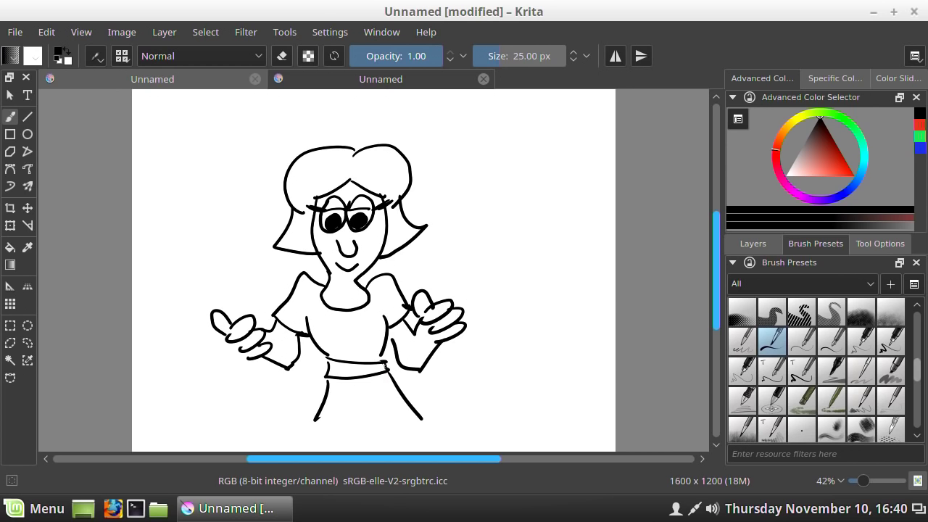
pyautogui.moveTo(330, 369); pyautogui.dragTo(363, 367)
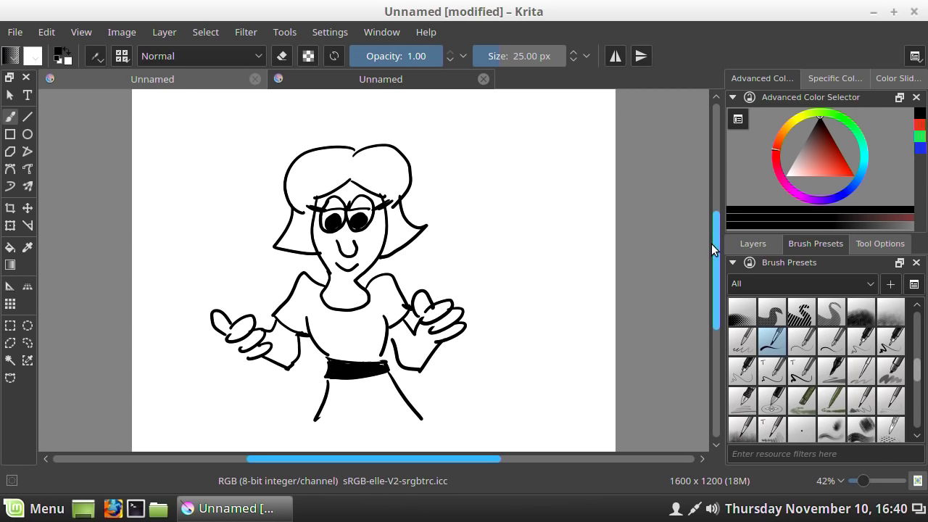
# - Make Layer 1 active and choose the 50 px Fill_block brush preset
pyautogui.click(762, 245)
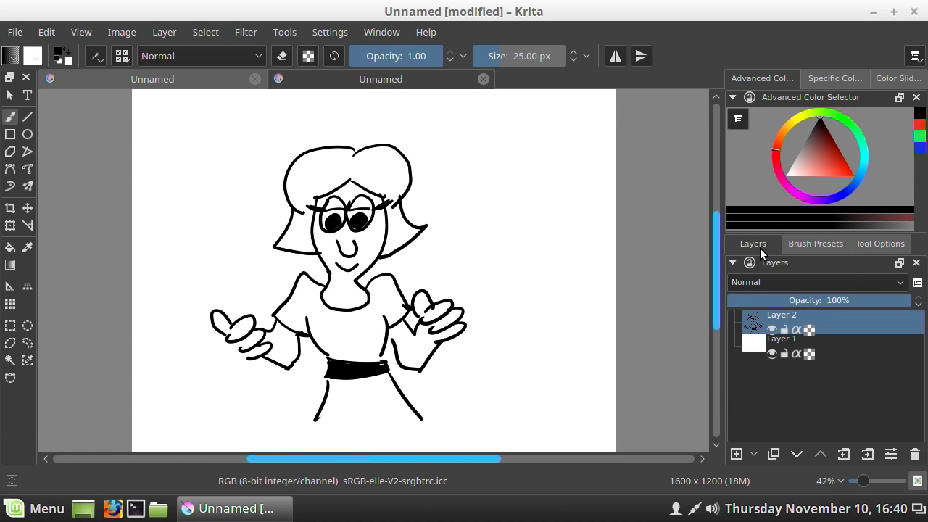
pyautogui.click(751, 343)
pyautogui.click(809, 245)
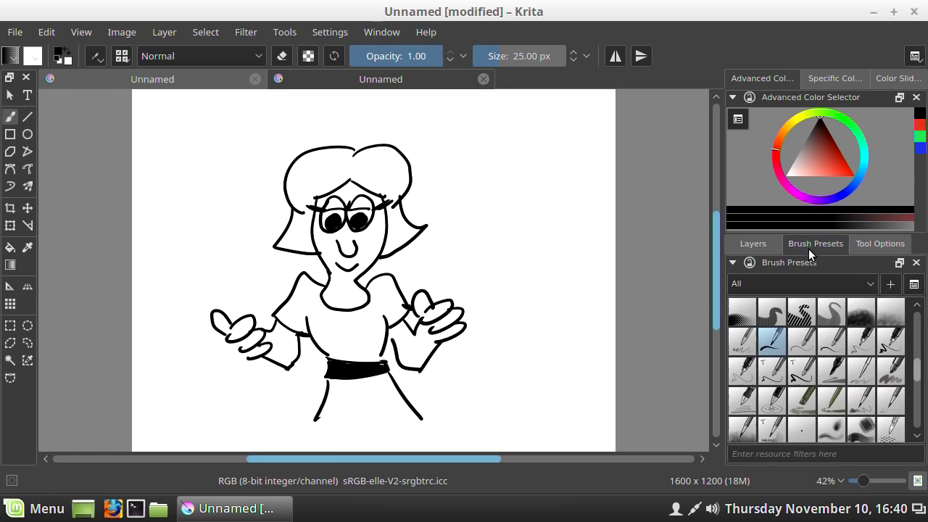
pyautogui.moveTo(916, 364); pyautogui.dragTo(913, 344)
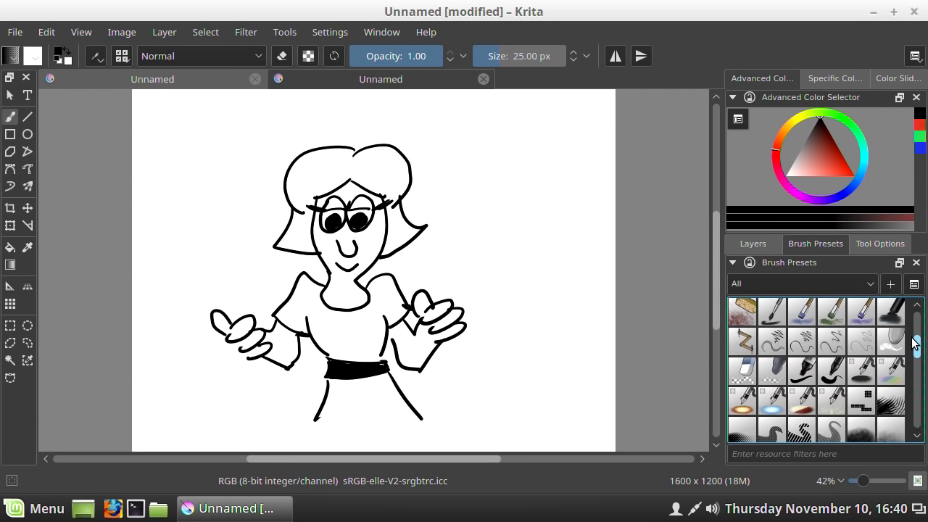
pyautogui.scroll(1, 912, 343)
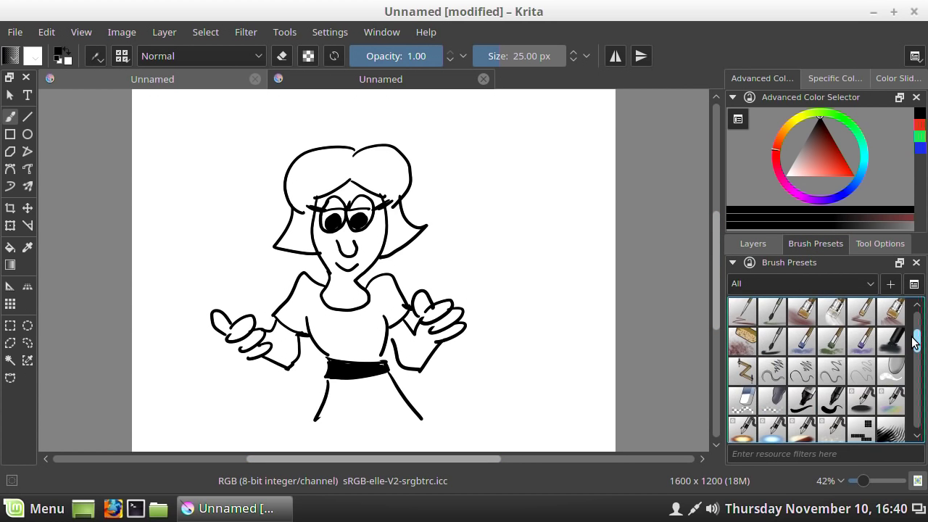
pyautogui.click(802, 401)
# - Pick a light pink skin colour and paint the face, hands and left arm
pyautogui.moveTo(823, 161); pyautogui.dragTo(829, 161)
pyautogui.moveTo(884, 207); pyautogui.dragTo(887, 225)
pyautogui.click(878, 218)
pyautogui.moveTo(801, 171); pyautogui.dragTo(800, 166)
pyautogui.moveTo(313, 236)
pyautogui.mouseDown()
pyautogui.moveTo(334, 251)
pyautogui.moveTo(325, 250)
pyautogui.moveTo(319, 200)
pyautogui.moveTo(346, 191)
pyautogui.moveTo(338, 200)
pyautogui.moveTo(371, 200)
pyautogui.moveTo(362, 268)
pyautogui.moveTo(421, 355)
pyautogui.moveTo(442, 319)
pyautogui.mouseUp()
pyautogui.moveTo(217, 319); pyautogui.dragTo(290, 359)
# - Fill the hair with yellow and paint the dress red
pyautogui.click(811, 115)
pyautogui.moveTo(290, 217); pyautogui.dragTo(406, 170)
pyautogui.click(839, 158)
pyautogui.moveTo(286, 311)
pyautogui.mouseDown()
pyautogui.moveTo(317, 323)
pyautogui.moveTo(364, 311)
pyautogui.moveTo(385, 323)
pyautogui.moveTo(344, 411)
pyautogui.moveTo(317, 421)
pyautogui.moveTo(359, 418)
pyautogui.mouseUp()
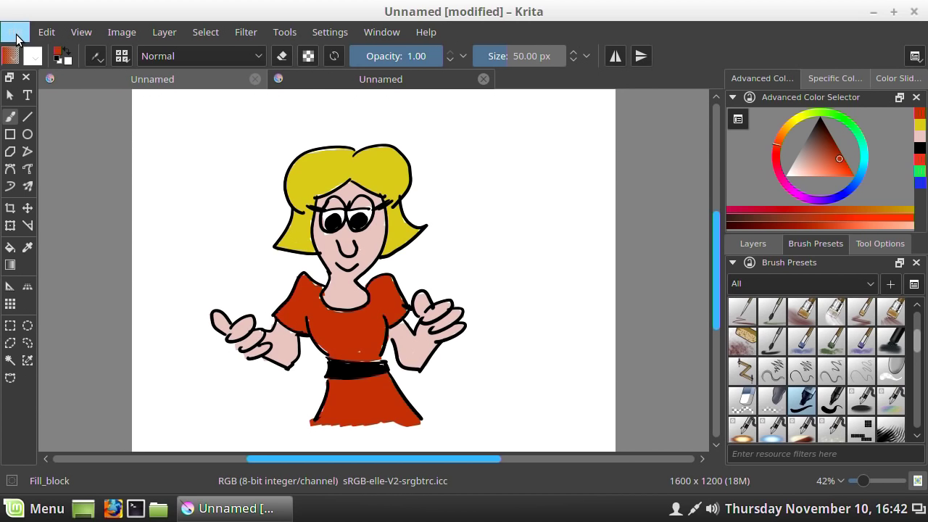
# - Save the cartoon into the Pictures folder under the name Test_Drawing (.kra)
pyautogui.click(15, 34)
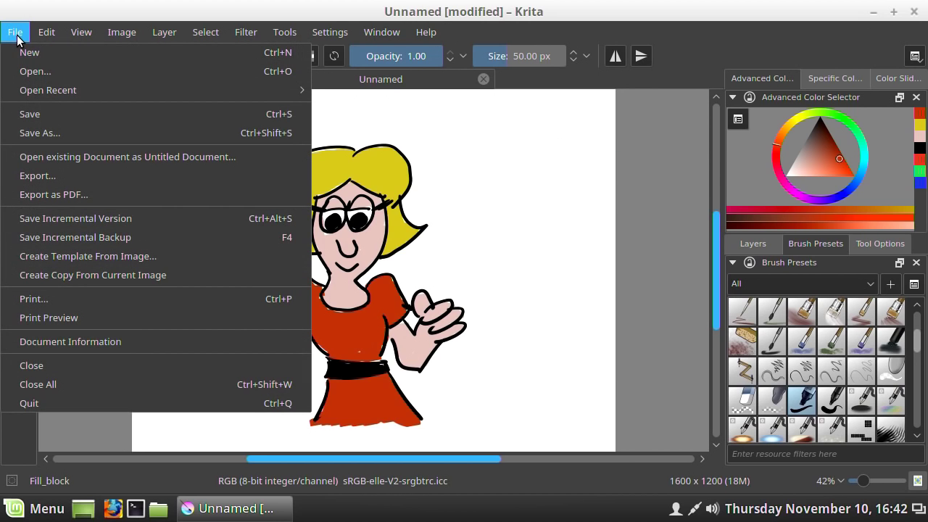
pyautogui.click(40, 113)
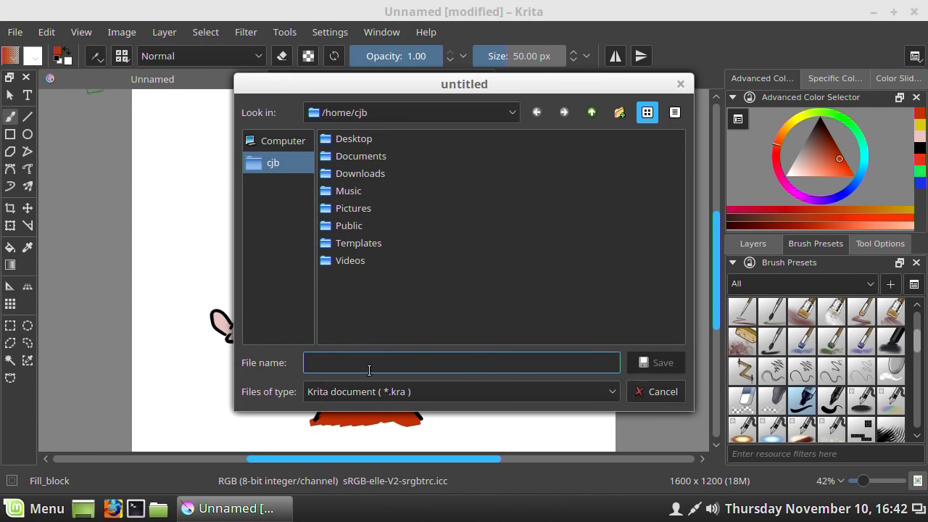
pyautogui.doubleClick(345, 210)
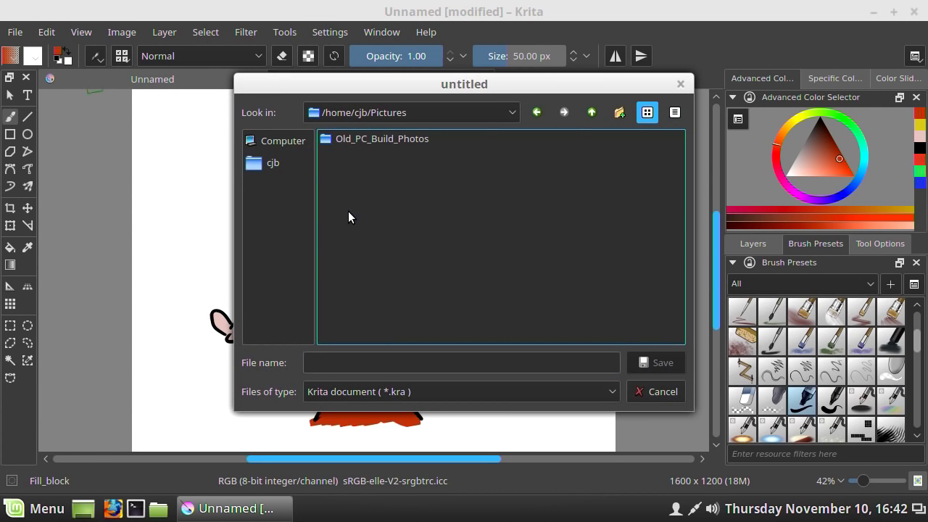
pyautogui.click(360, 362)
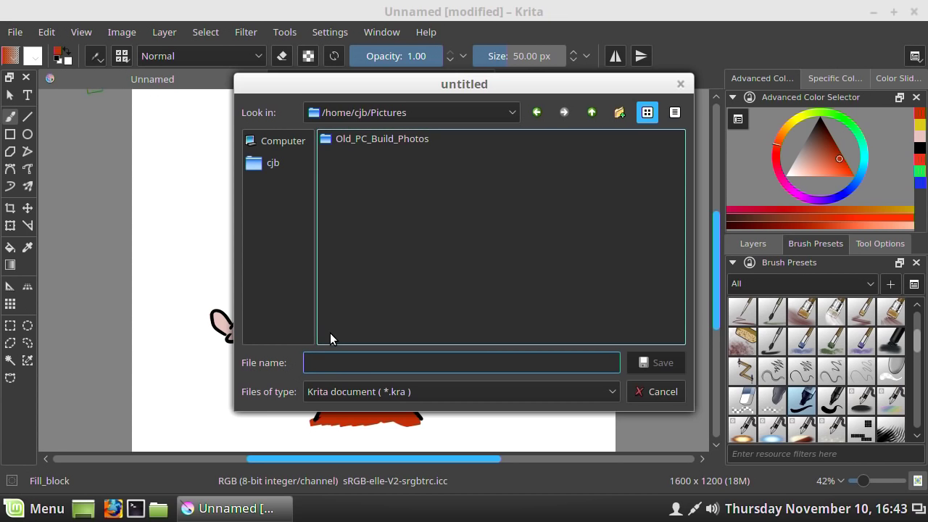
pyautogui.write('Test_Drawing')
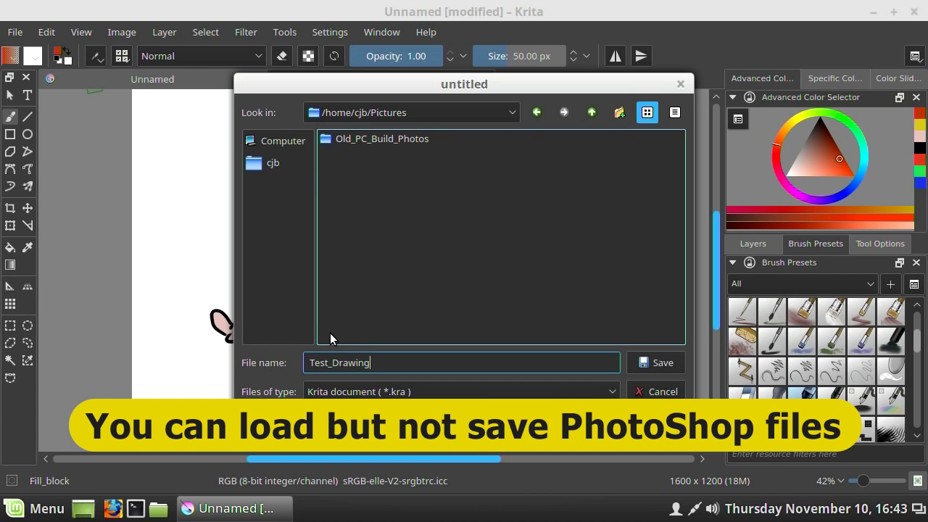
pyautogui.press('Return')
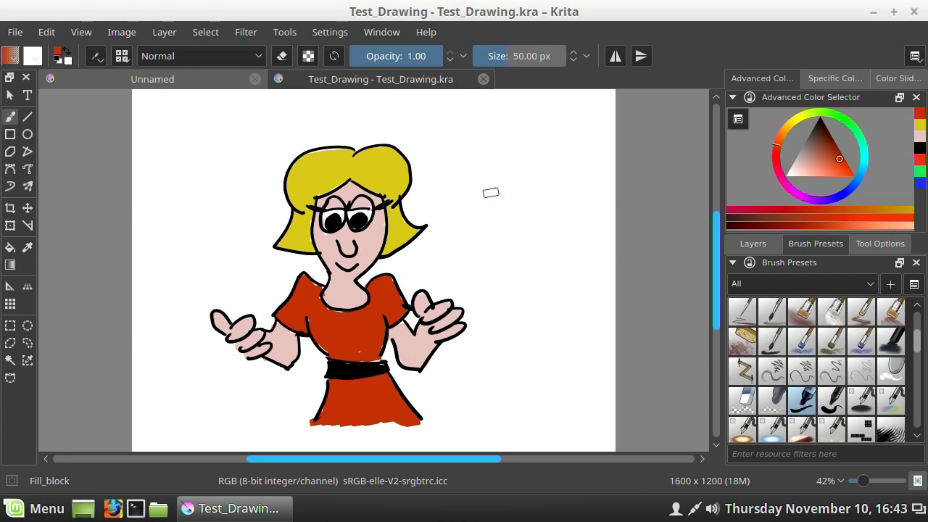
# - Export the drawing in JPEG format as Test_Drawing.jpeg, keeping 80% compression
pyautogui.click(12, 33)
pyautogui.click(49, 182)
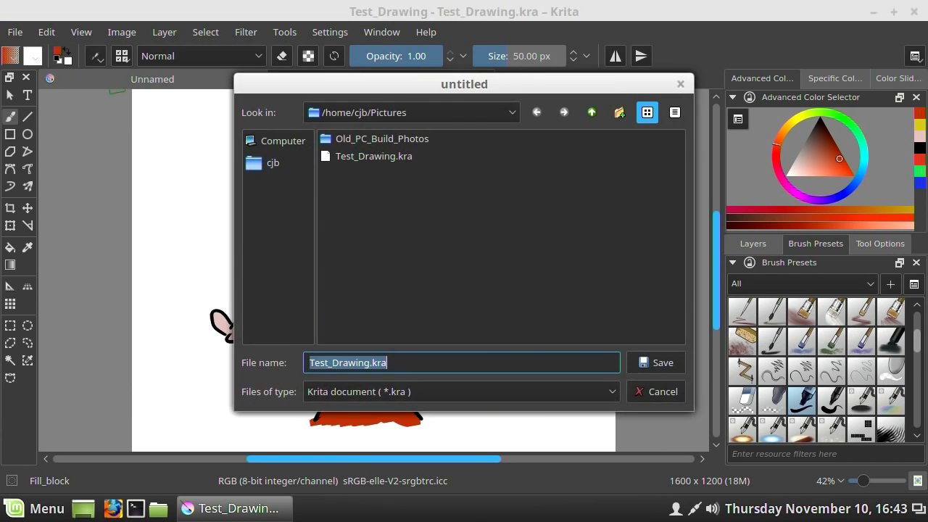
pyautogui.click(416, 391)
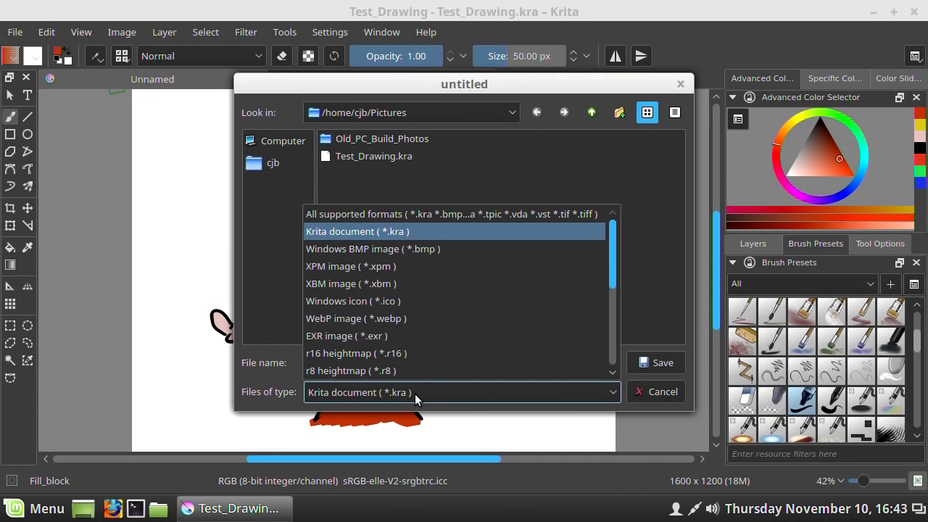
pyautogui.moveTo(612, 273); pyautogui.dragTo(606, 302)
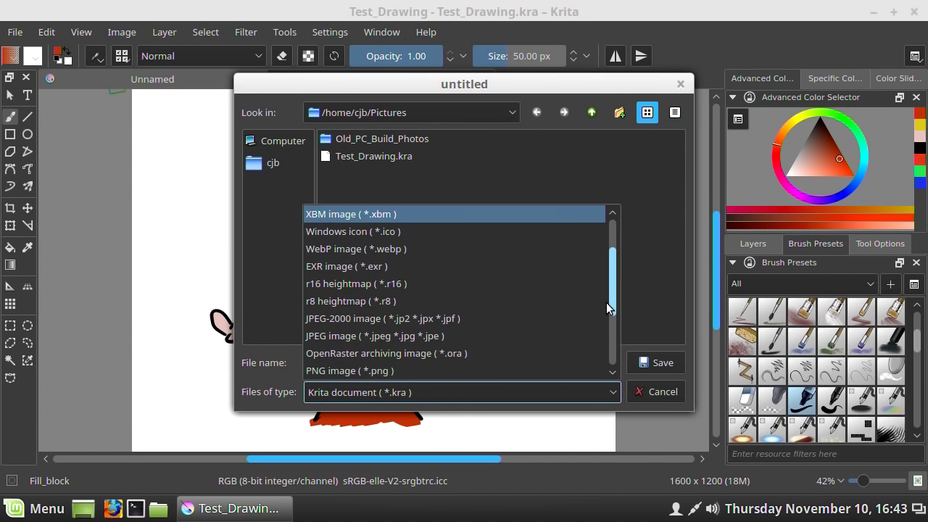
pyautogui.click(427, 336)
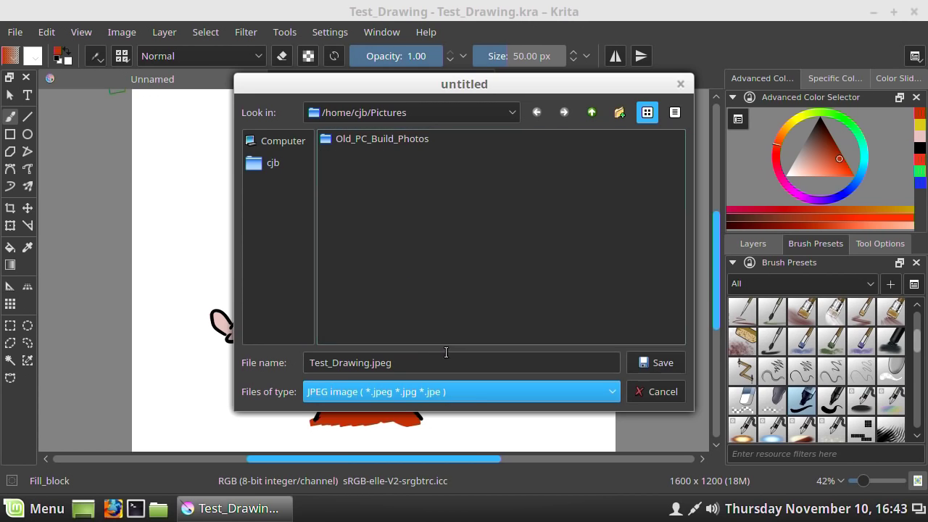
pyautogui.click(657, 362)
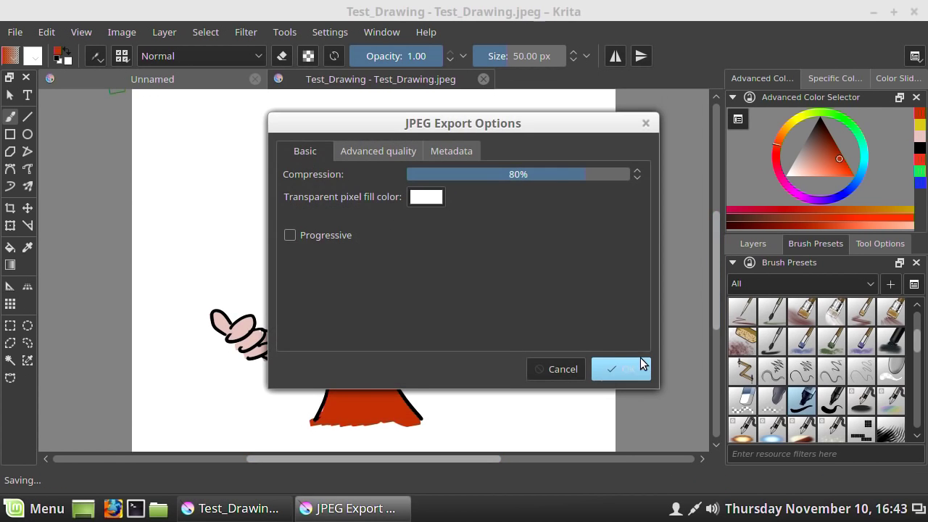
pyautogui.click(619, 371)
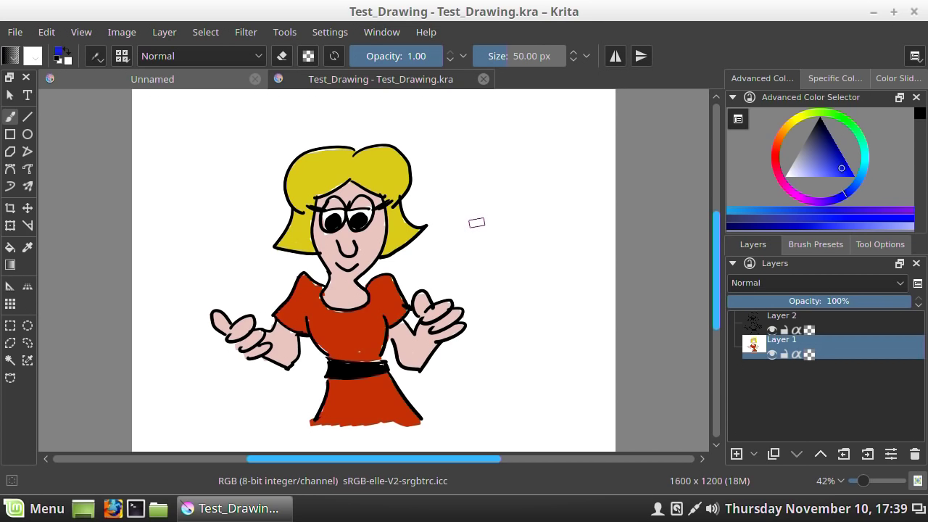
# - Paint blue blocks right of the head, resizing the brush with [ and ] to about 118 px
pyautogui.moveTo(470, 209)
pyautogui.mouseDown()
pyautogui.moveTo(478, 230)
pyautogui.moveTo(486, 203)
pyautogui.moveTo(471, 246)
pyautogui.moveTo(516, 217)
pyautogui.mouseUp()
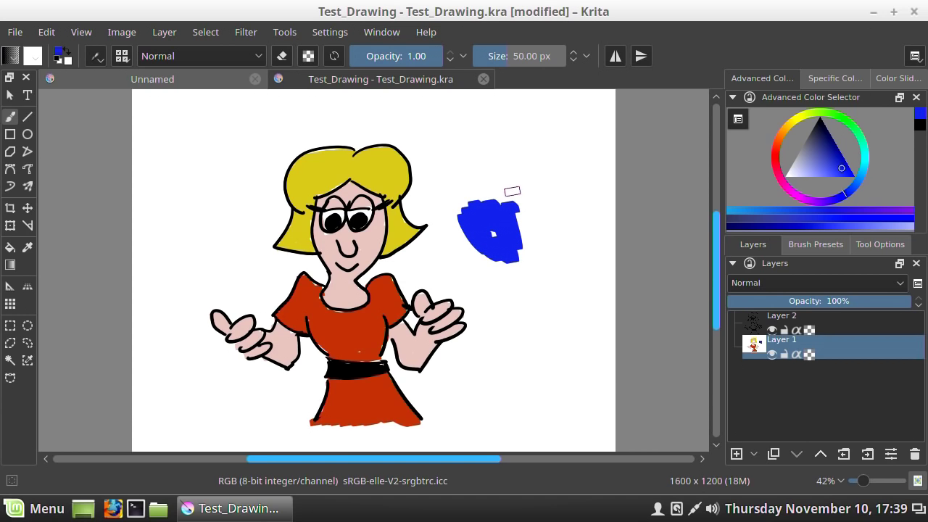
pyautogui.moveTo(493, 148); pyautogui.dragTo(506, 170)
pyautogui.click(532, 60)
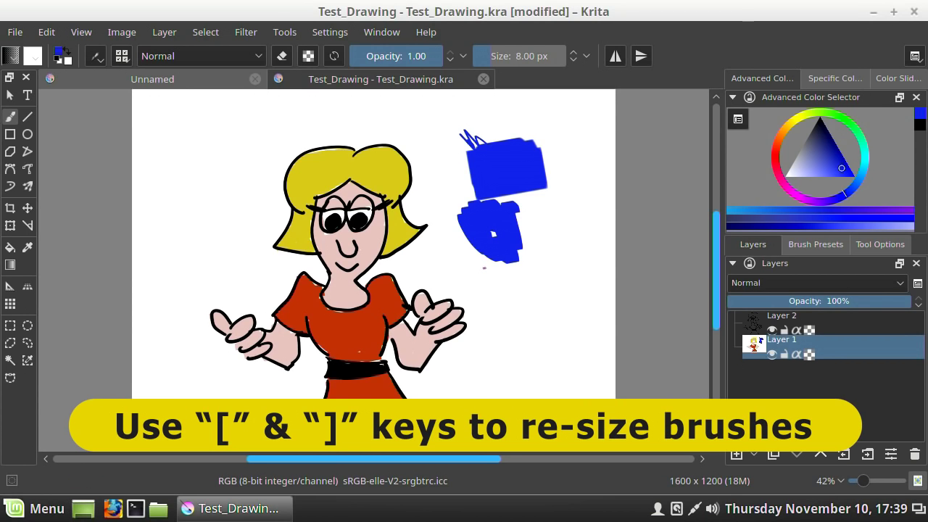
pyautogui.press(']')
pyautogui.press(']')
pyautogui.press(']')
pyautogui.press(']')
pyautogui.press(']')
pyautogui.press(']')
pyautogui.press(']')
pyautogui.press(']')
pyautogui.press(']')
pyautogui.press(']')
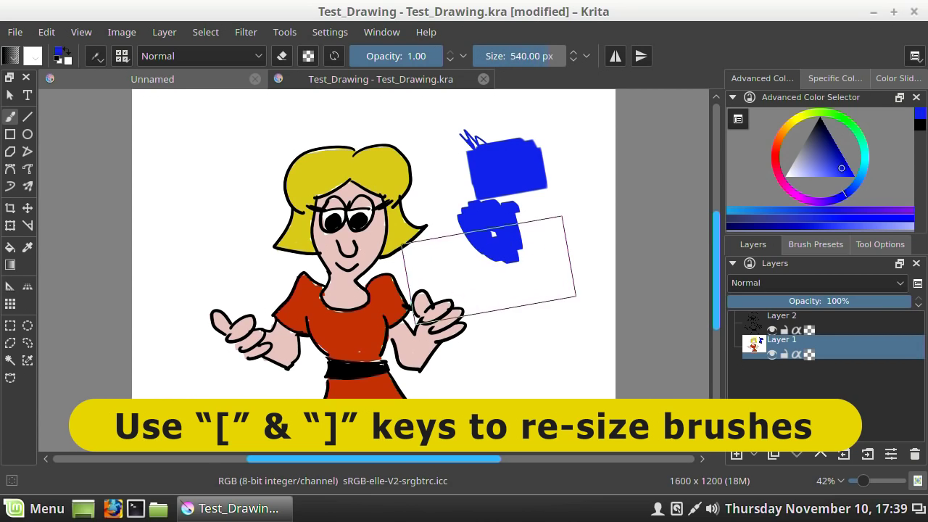
pyautogui.press('[')
pyautogui.press('[')
pyautogui.press('[')
pyautogui.press('[')
pyautogui.press('[')
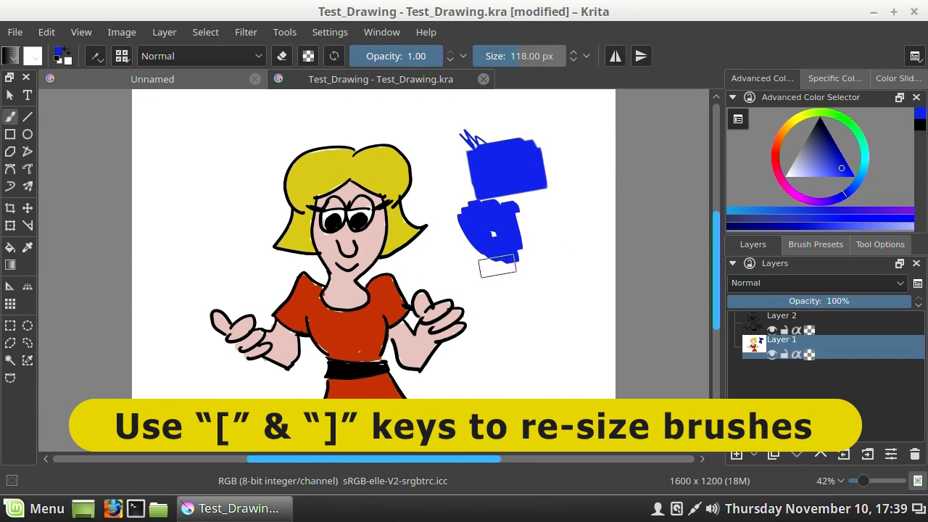
pyautogui.press(']')
pyautogui.press(']')
pyautogui.press('[')
pyautogui.press('[')
pyautogui.press('[')
pyautogui.press('[')
pyautogui.moveTo(480, 254)
pyautogui.mouseDown()
pyautogui.moveTo(482, 262)
pyautogui.moveTo(492, 210)
pyautogui.mouseUp()
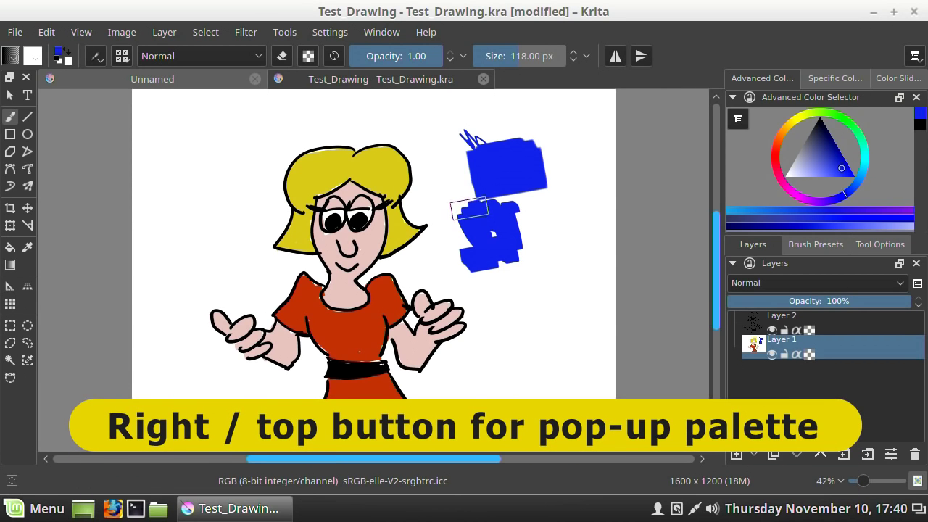
# - Pick Ink_gpen_10 from the pop-up palette and draw blue hatching and a thick zigzag
pyautogui.rightClick(463, 216)
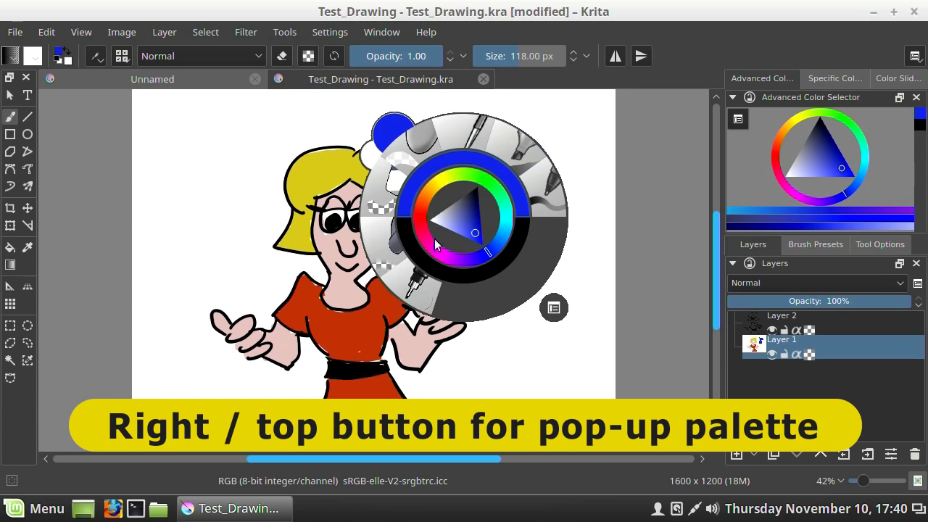
pyautogui.click(414, 283)
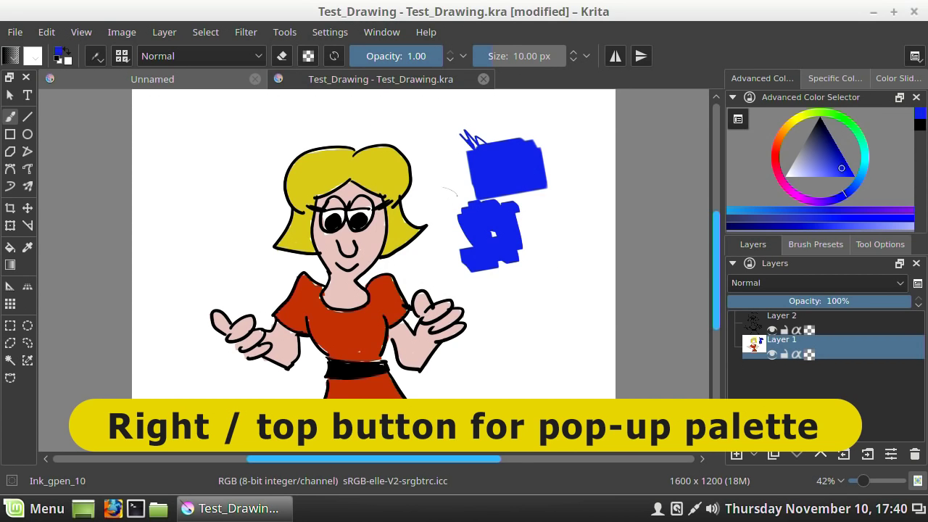
pyautogui.moveTo(450, 193)
pyautogui.mouseDown()
pyautogui.moveTo(457, 197)
pyautogui.moveTo(439, 247)
pyautogui.moveTo(464, 248)
pyautogui.mouseUp()
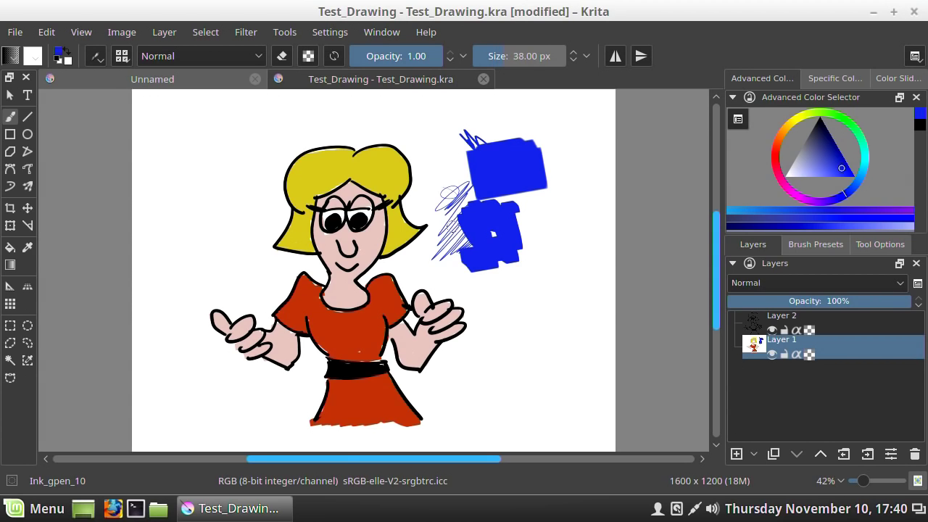
pyautogui.moveTo(451, 218)
pyautogui.mouseDown()
pyautogui.moveTo(458, 251)
pyautogui.moveTo(518, 282)
pyautogui.mouseUp()
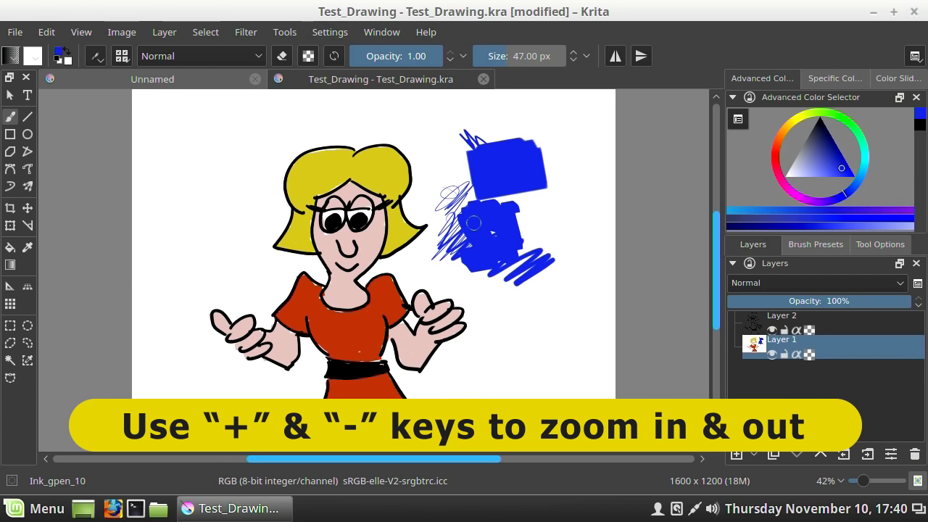
pyautogui.press('+')
pyautogui.press('+')
pyautogui.press('+')
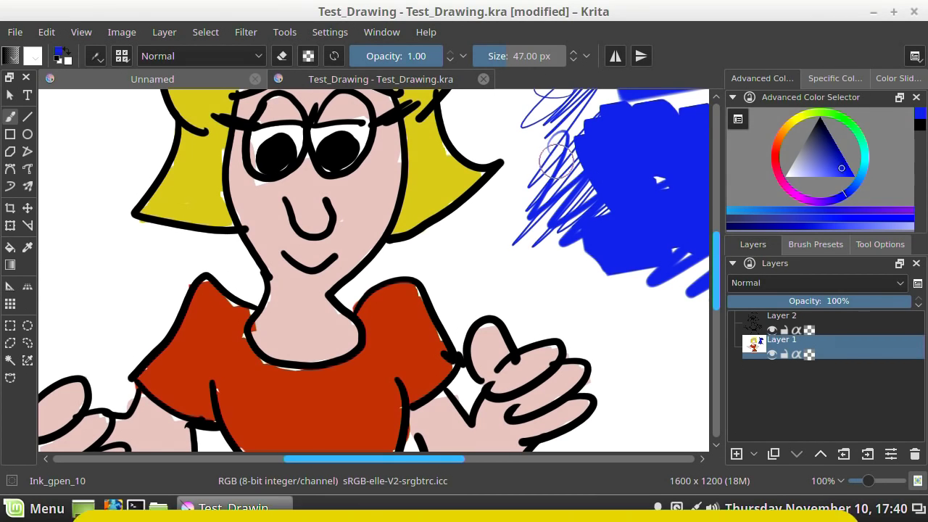
pyautogui.press('Tab')
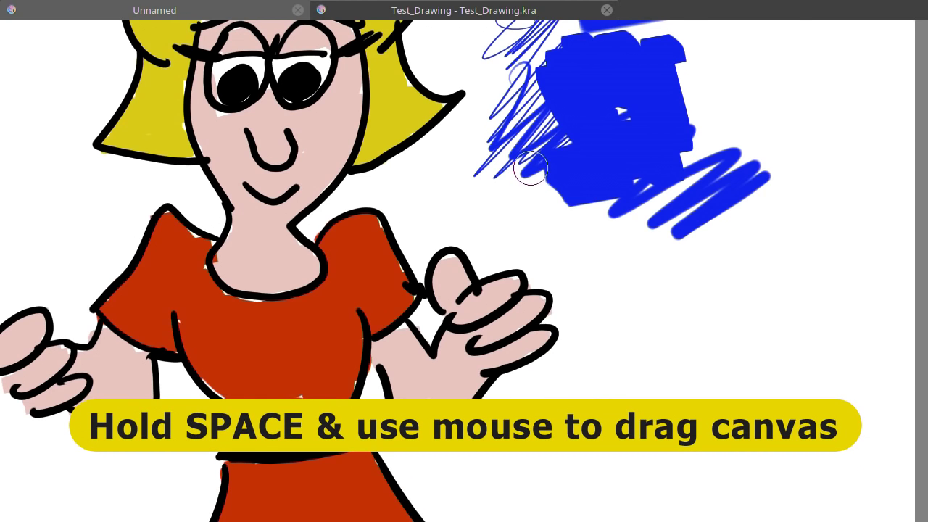
pyautogui.moveTo(503, 166); pyautogui.dragTo(653, 305)
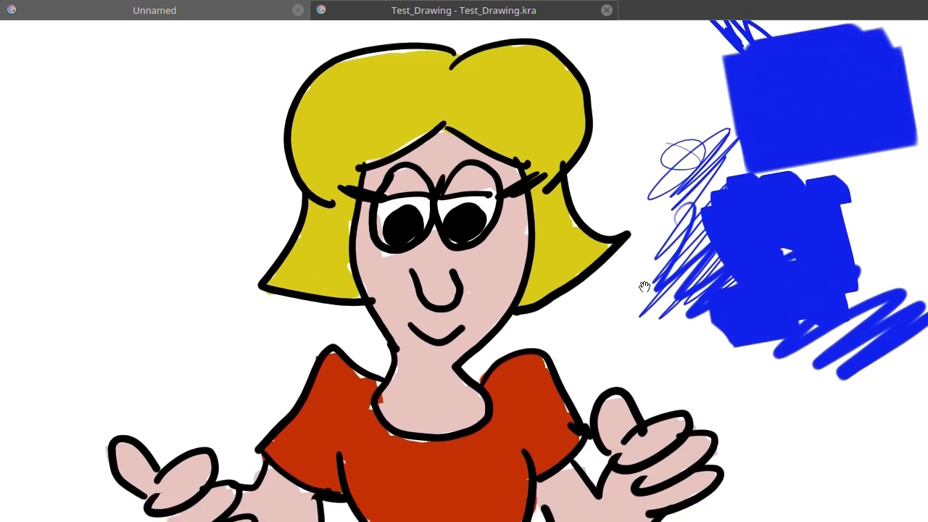
pyautogui.moveTo(630, 253); pyautogui.dragTo(648, 280)
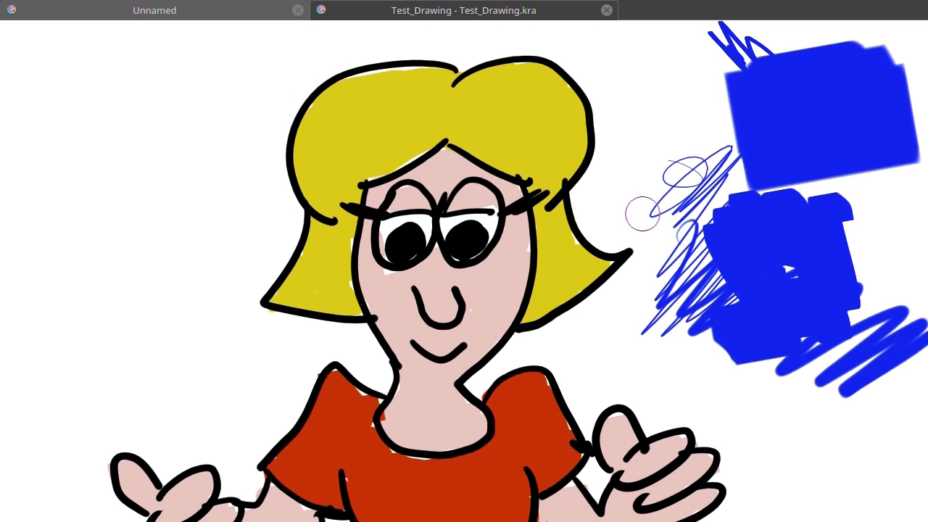
pyautogui.press('Tab')
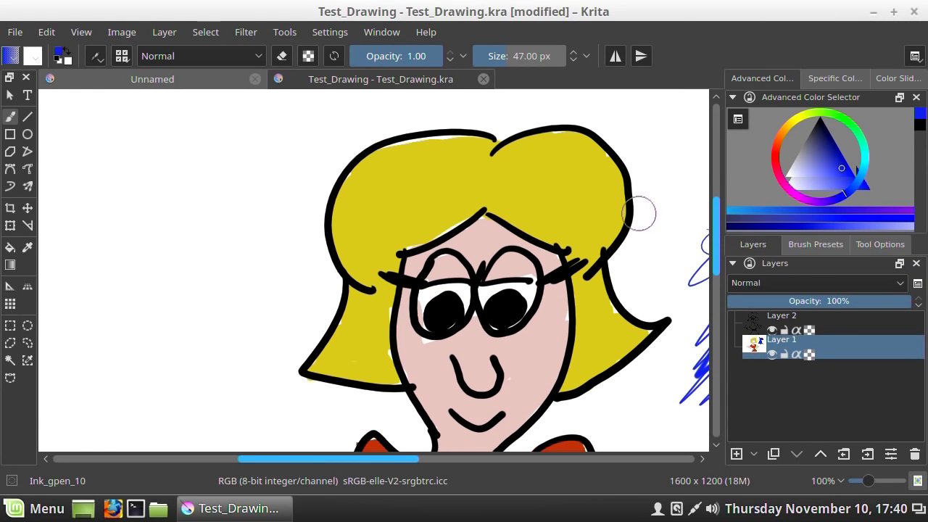
pyautogui.press('-')
pyautogui.press('-')
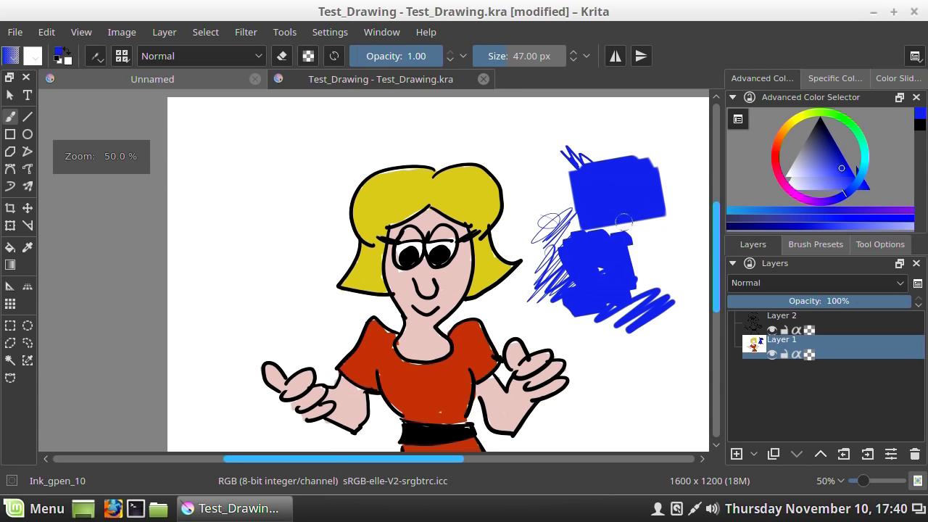
# - Draw a thick blue rectangle left of the girl, then make a rectangular selection over her torso
pyautogui.moveTo(445, 457); pyautogui.dragTo(473, 462)
pyautogui.moveTo(718, 232); pyautogui.dragTo(718, 248)
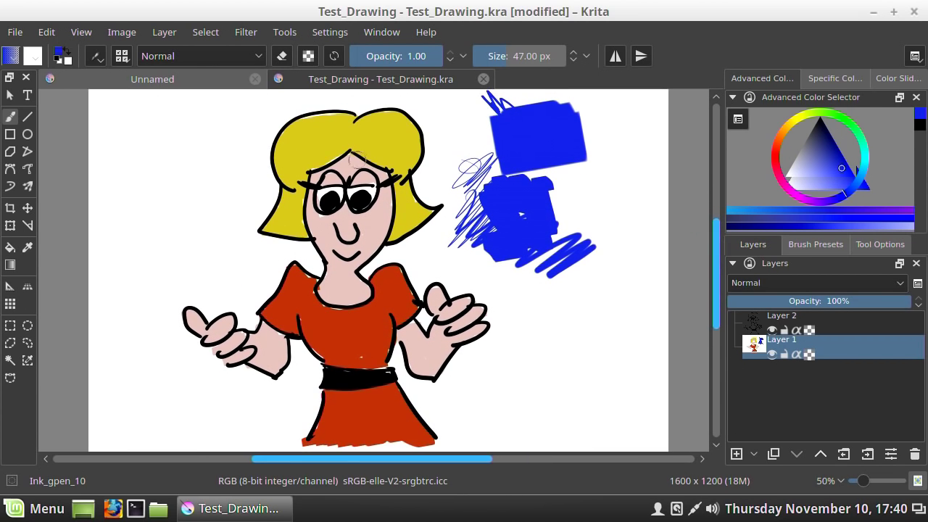
pyautogui.click(11, 138)
pyautogui.moveTo(126, 130); pyautogui.dragTo(232, 273)
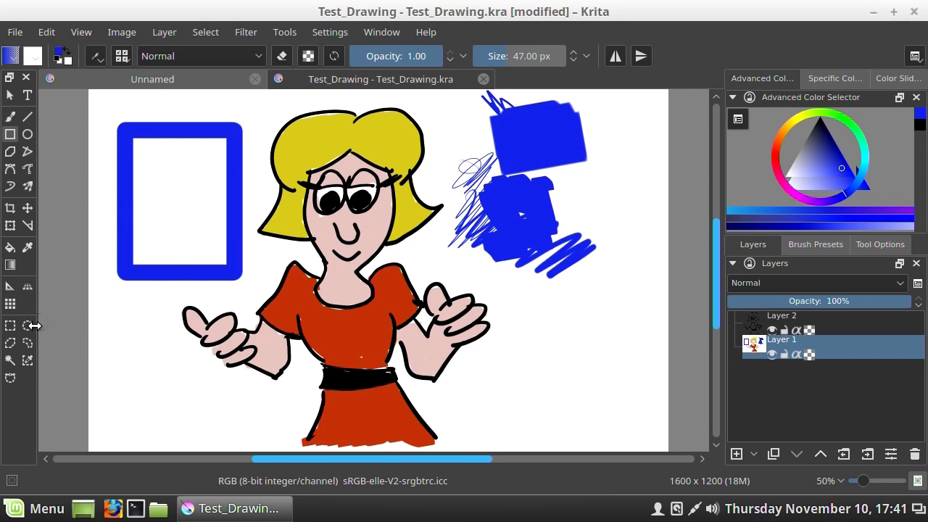
pyautogui.click(10, 326)
pyautogui.moveTo(163, 199); pyautogui.dragTo(491, 382)
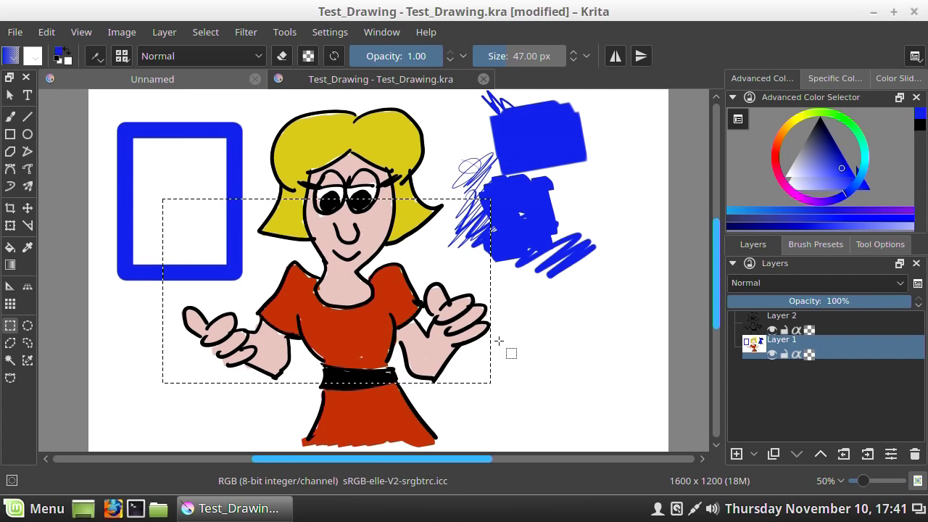
# - Drag an elliptical selection around the girl's head with the Elliptical Selection tool
pyautogui.click(27, 326)
pyautogui.moveTo(226, 164); pyautogui.dragTo(402, 294)
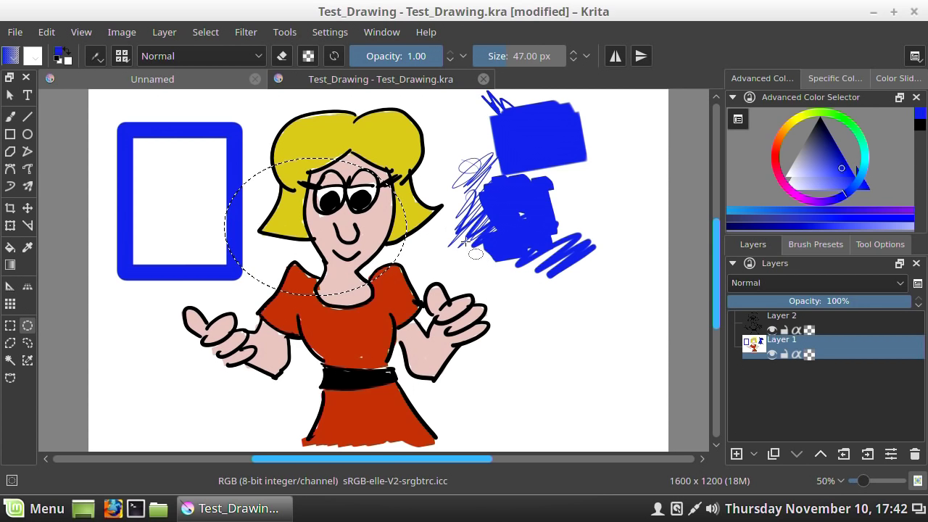
# - Open P9071868.JPG, then paint a test zigzag on it and undo the stroke
pyautogui.click(14, 32)
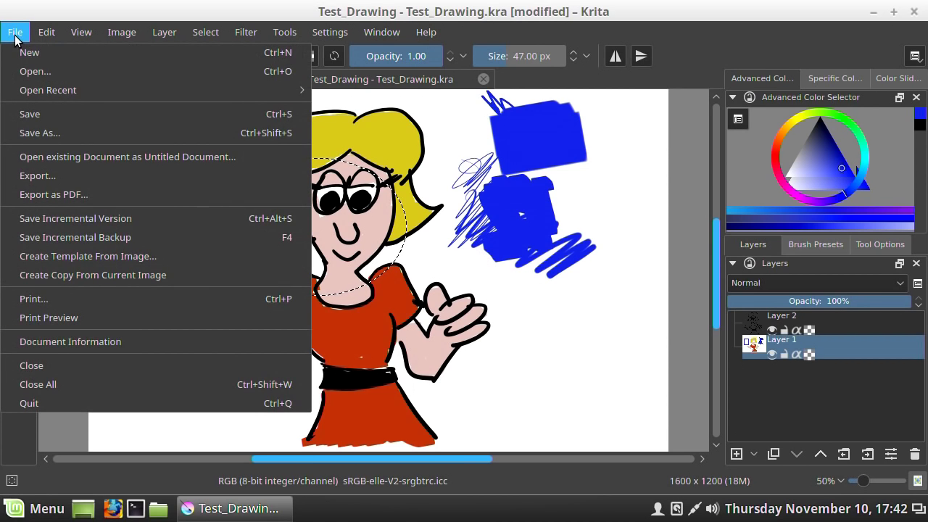
pyautogui.click(35, 72)
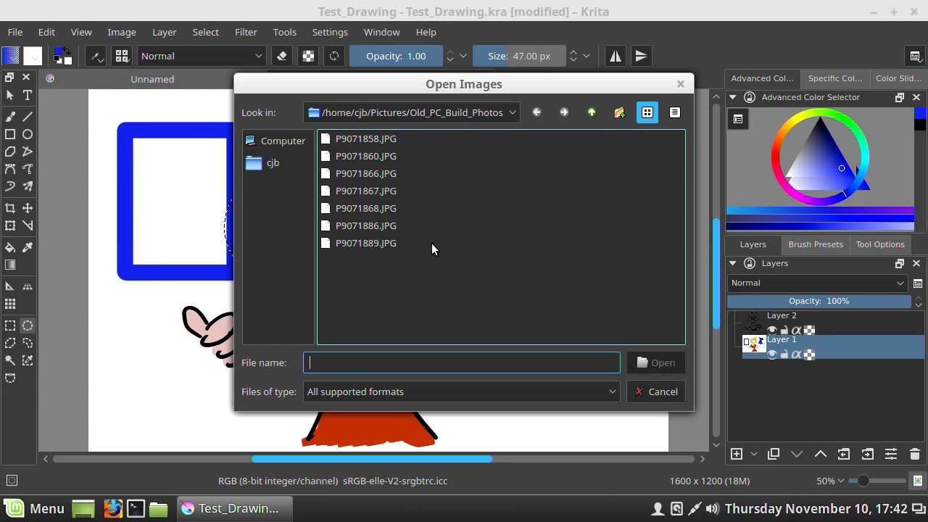
pyautogui.doubleClick(358, 209)
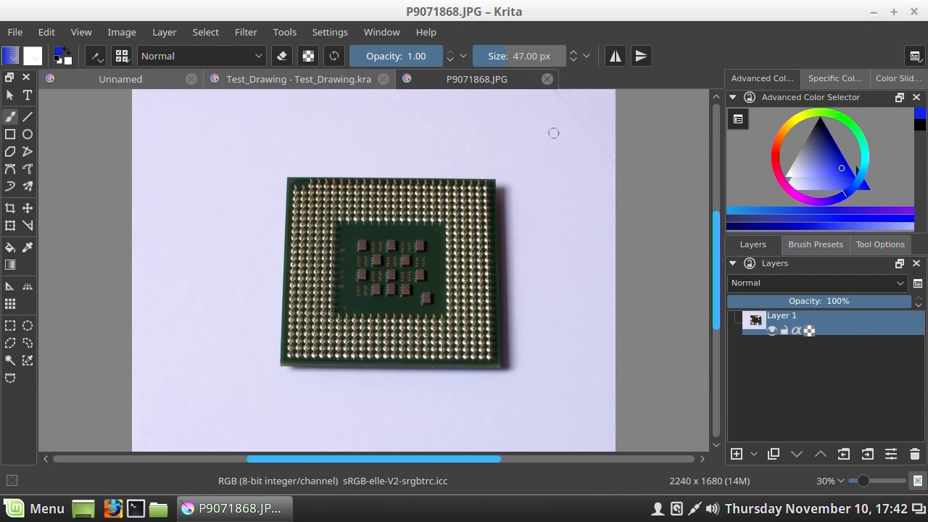
pyautogui.moveTo(464, 157)
pyautogui.mouseDown()
pyautogui.moveTo(453, 199)
pyautogui.moveTo(521, 232)
pyautogui.moveTo(526, 252)
pyautogui.mouseUp()
pyautogui.hotkey('ctrl', 'z')
# - Try the Raindrops filter on the CPU photo, then undo it
pyautogui.click(9, 95)
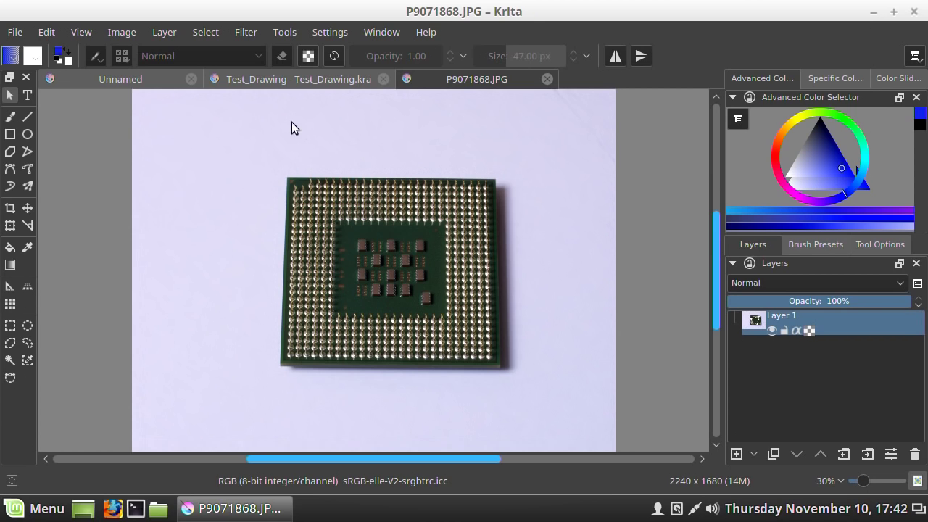
pyautogui.click(240, 34)
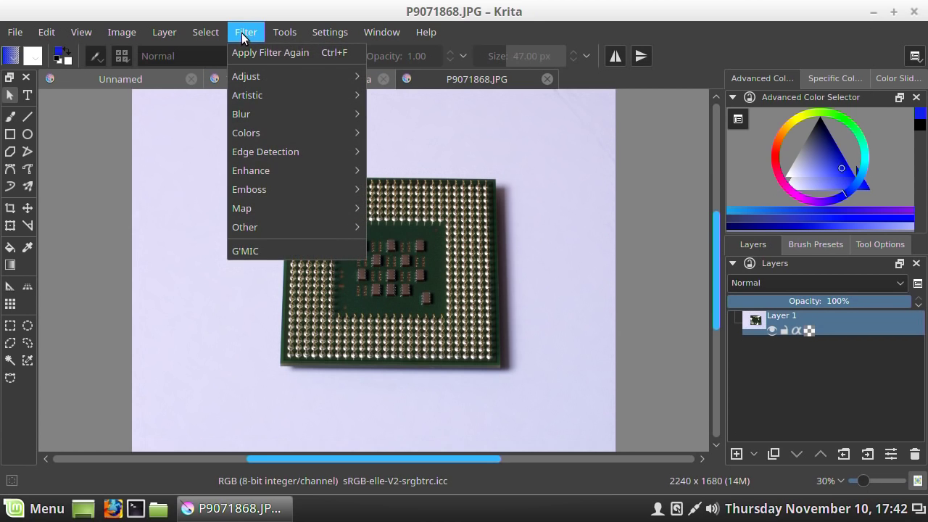
pyautogui.moveTo(261, 73)
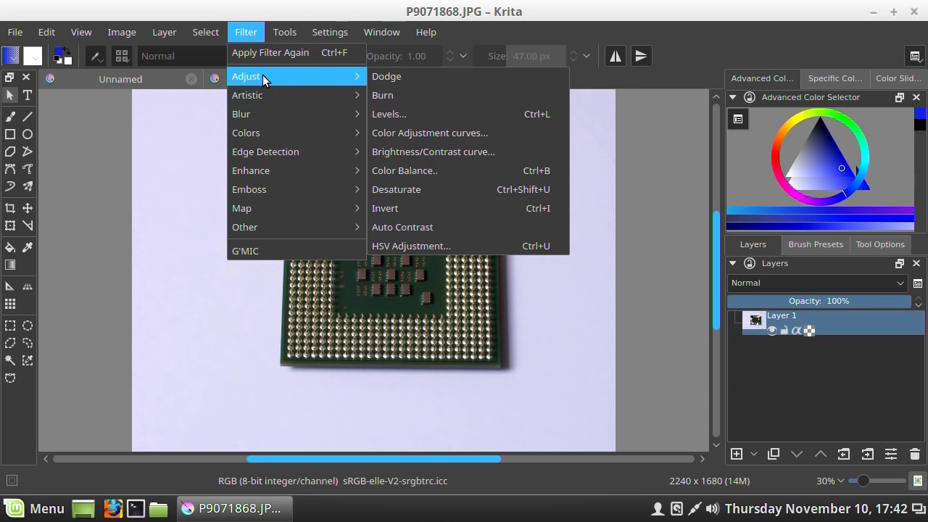
pyautogui.moveTo(260, 92)
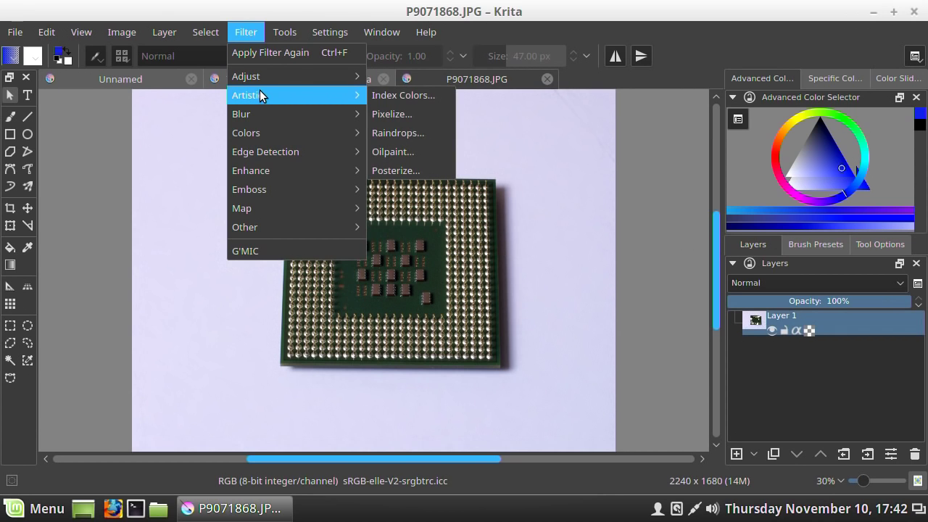
pyautogui.click(404, 133)
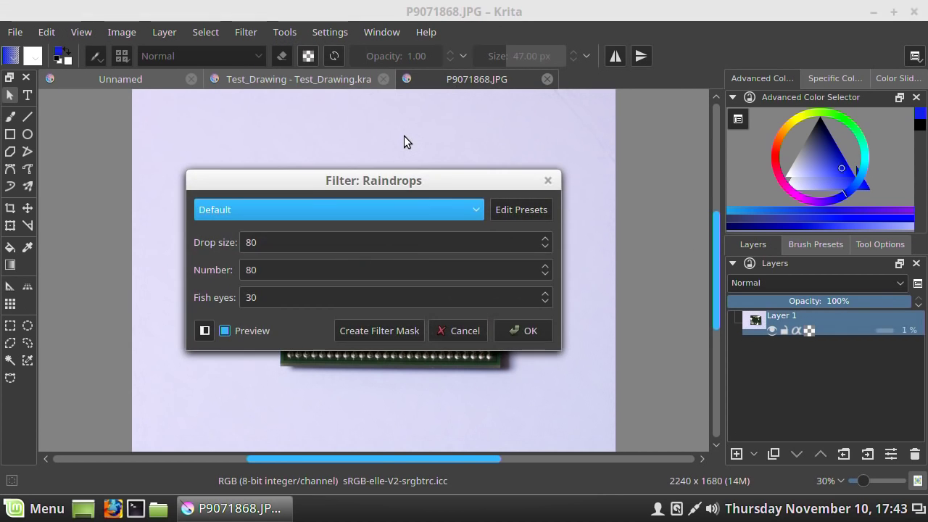
pyautogui.click(530, 335)
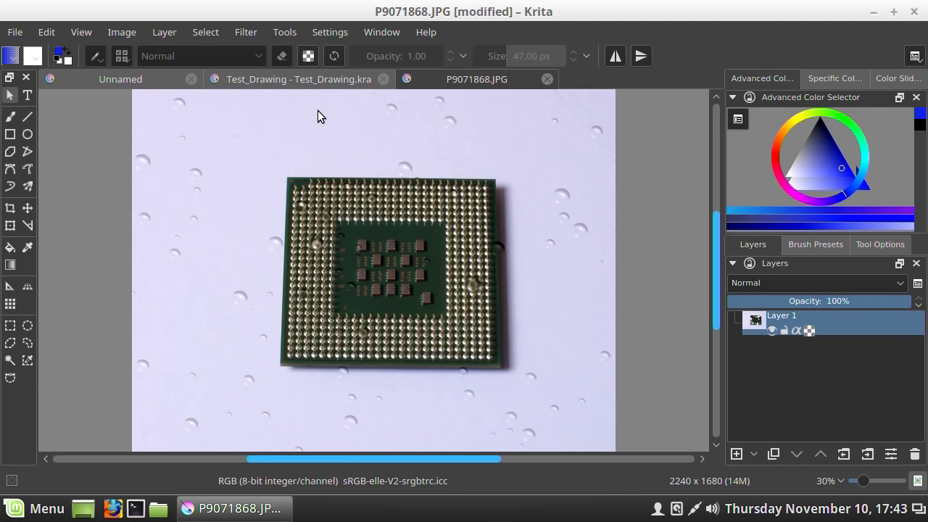
pyautogui.click(44, 32)
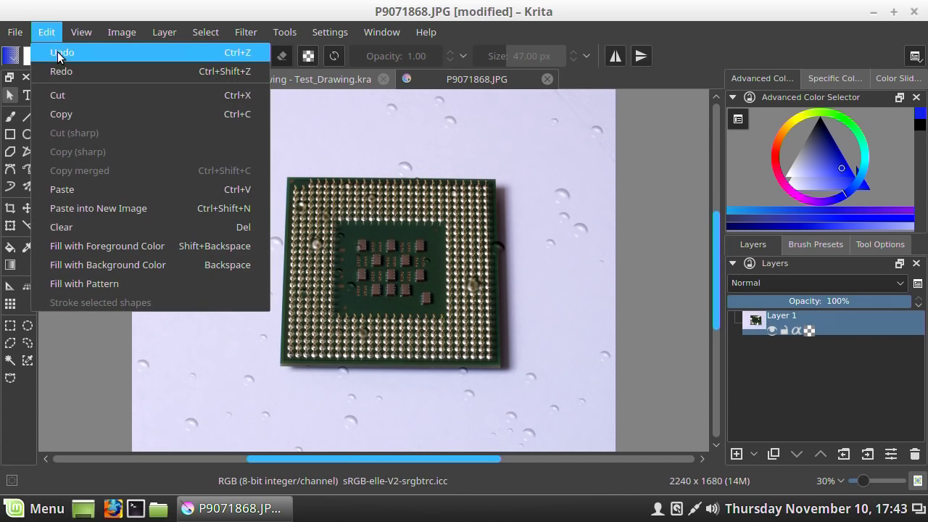
pyautogui.click(60, 55)
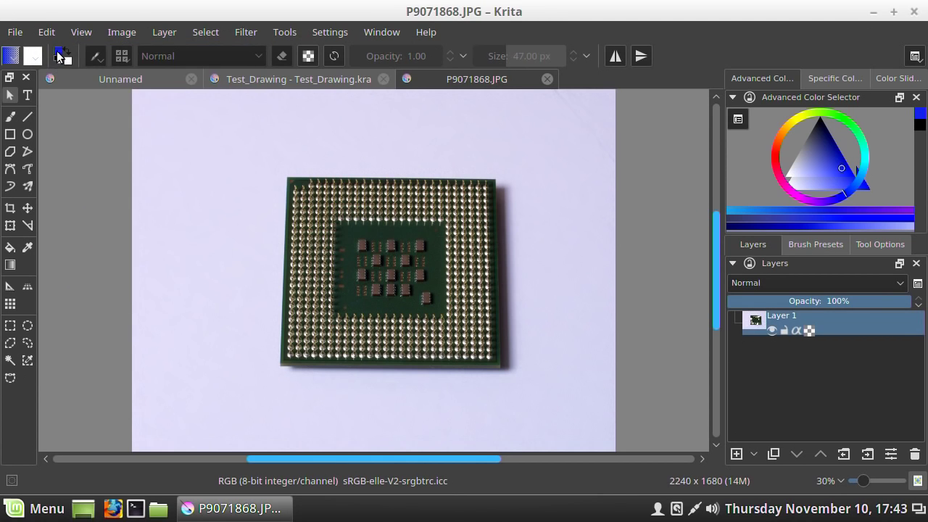
# - Invert the CPU photo's colours as a trial, then undo the inversion
pyautogui.click(252, 33)
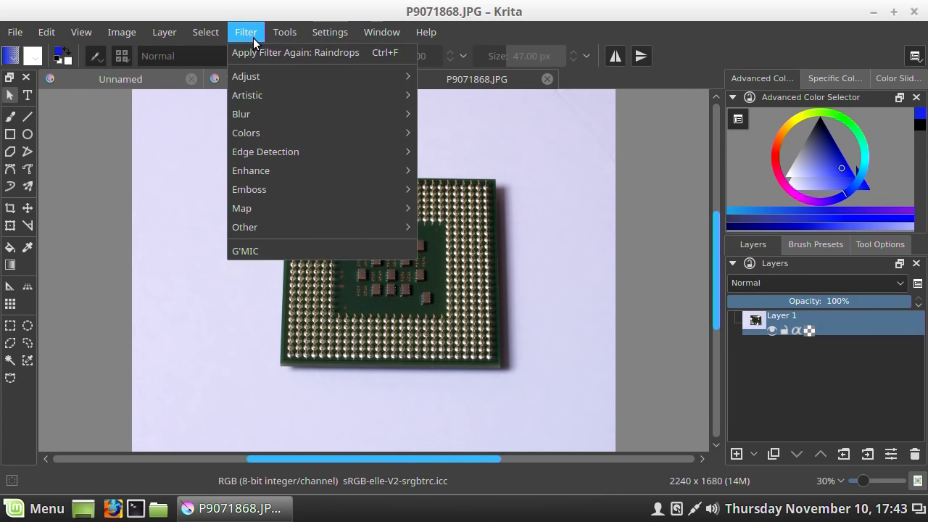
pyautogui.moveTo(264, 75)
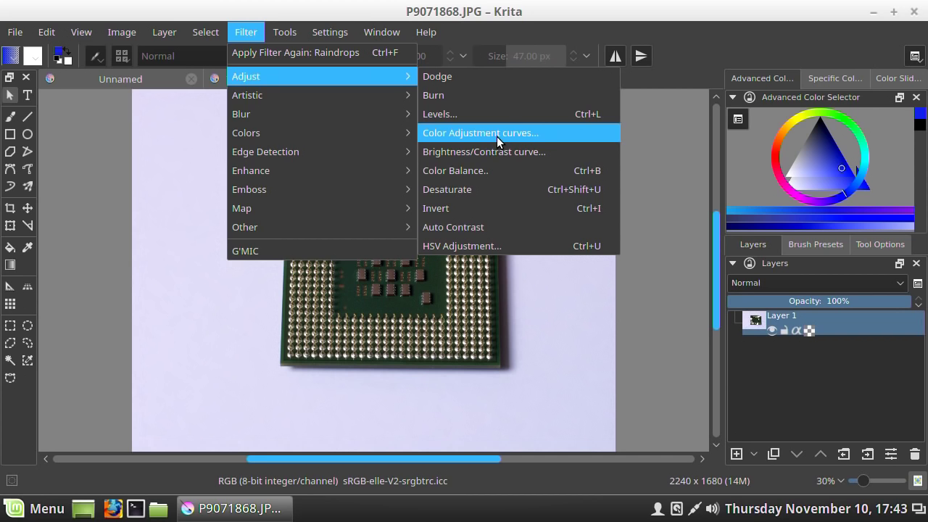
pyautogui.click(489, 209)
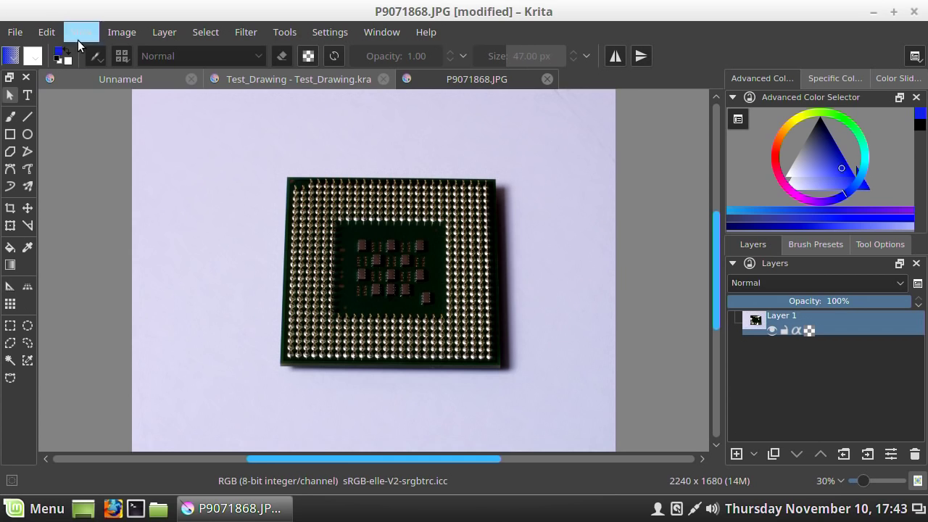
pyautogui.click(47, 32)
pyautogui.click(54, 49)
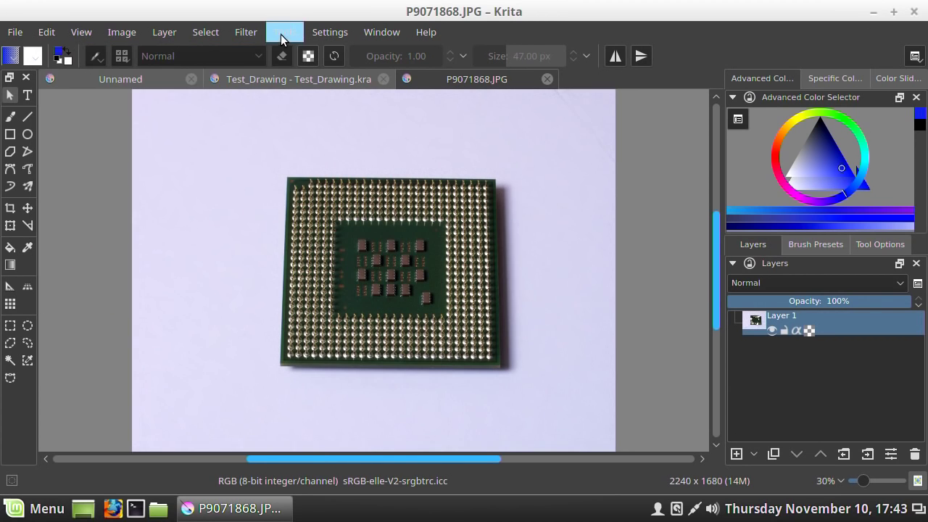
pyautogui.click(247, 35)
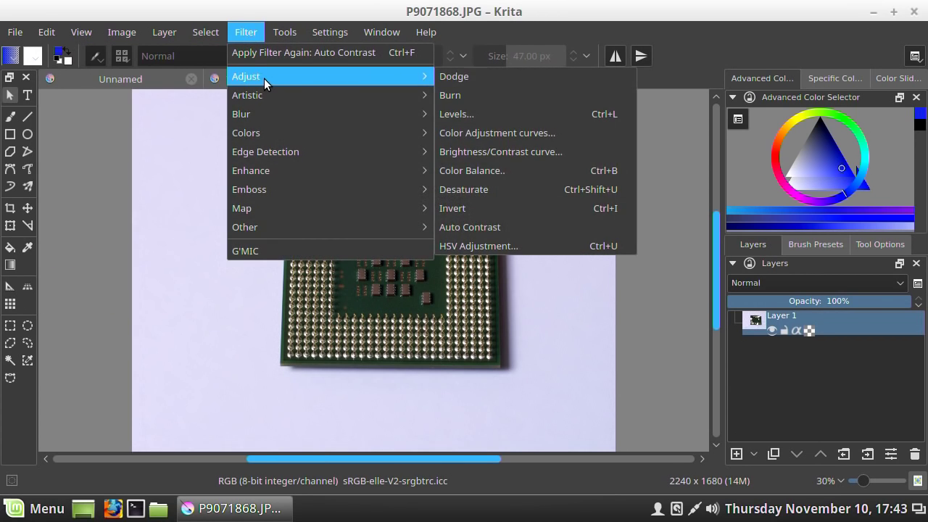
# - Apply Levels with black input 23, gamma 1.08 and white input 230, checking the preview
pyautogui.click(472, 114)
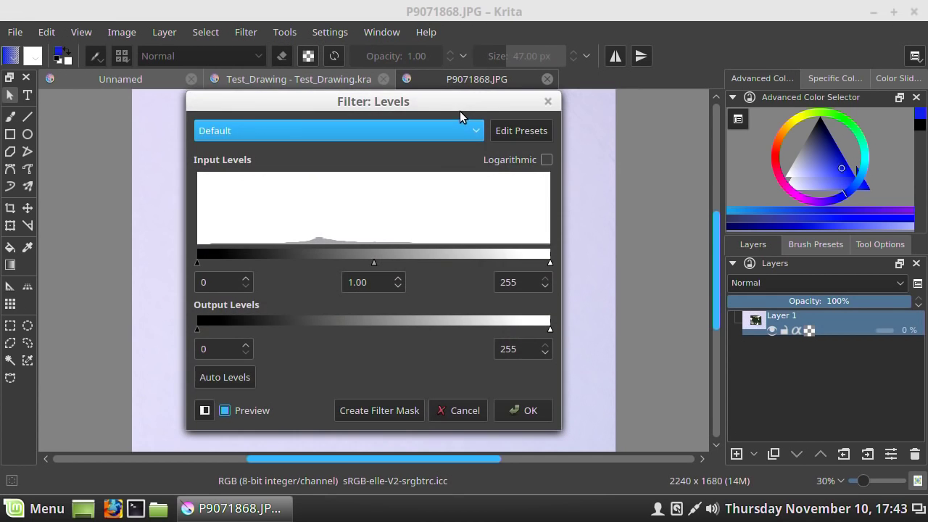
pyautogui.moveTo(404, 97); pyautogui.dragTo(720, 79)
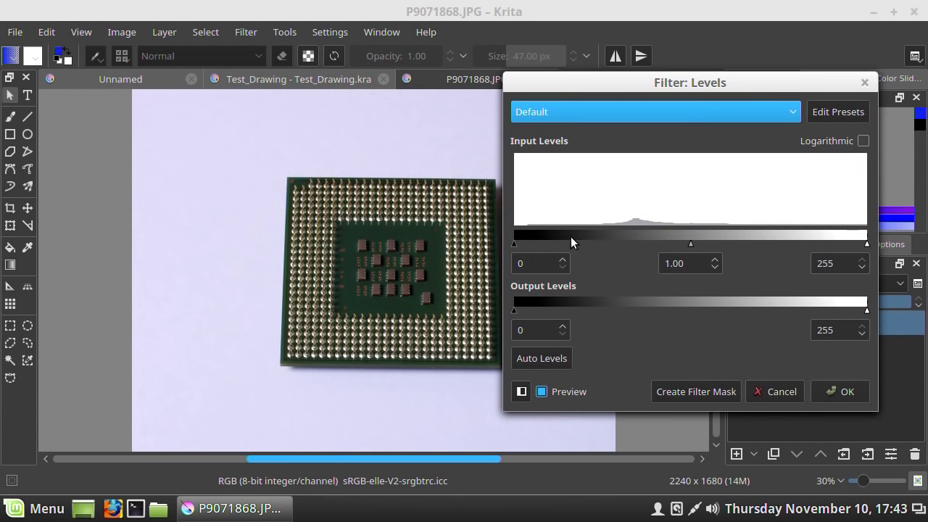
pyautogui.moveTo(512, 245); pyautogui.dragTo(543, 242)
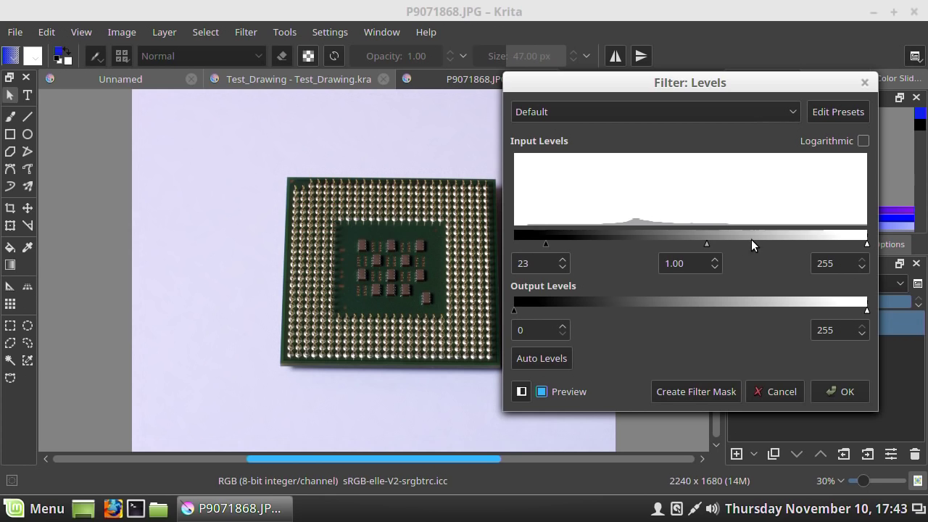
pyautogui.moveTo(706, 245); pyautogui.dragTo(677, 247)
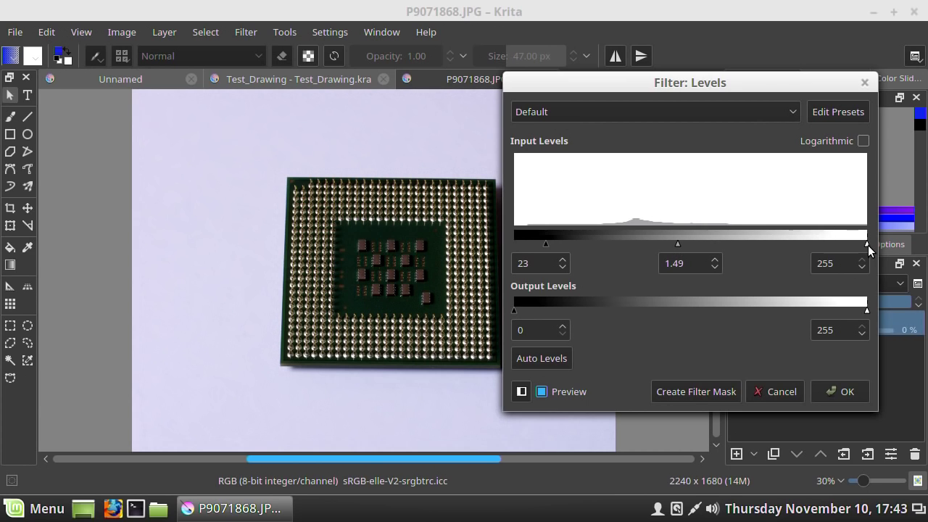
pyautogui.moveTo(867, 248); pyautogui.dragTo(831, 246)
pyautogui.moveTo(660, 245); pyautogui.dragTo(683, 241)
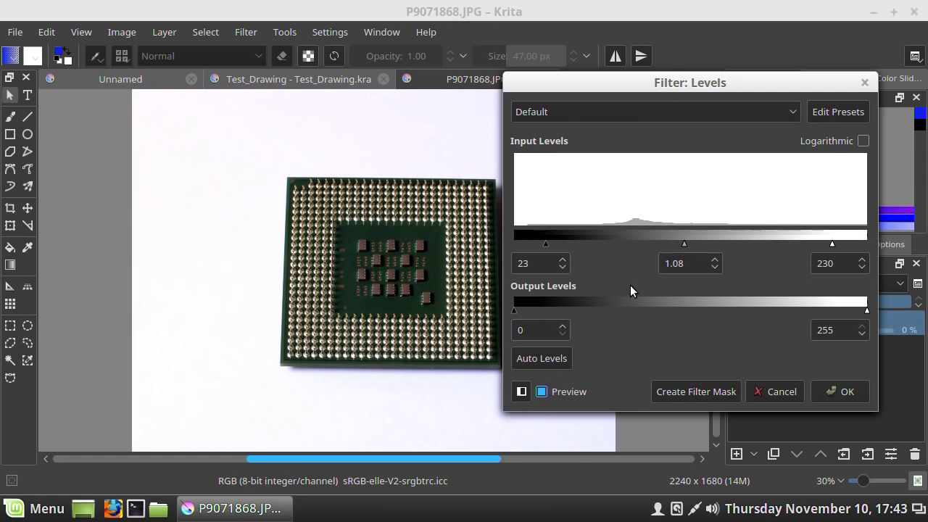
pyautogui.click(541, 392)
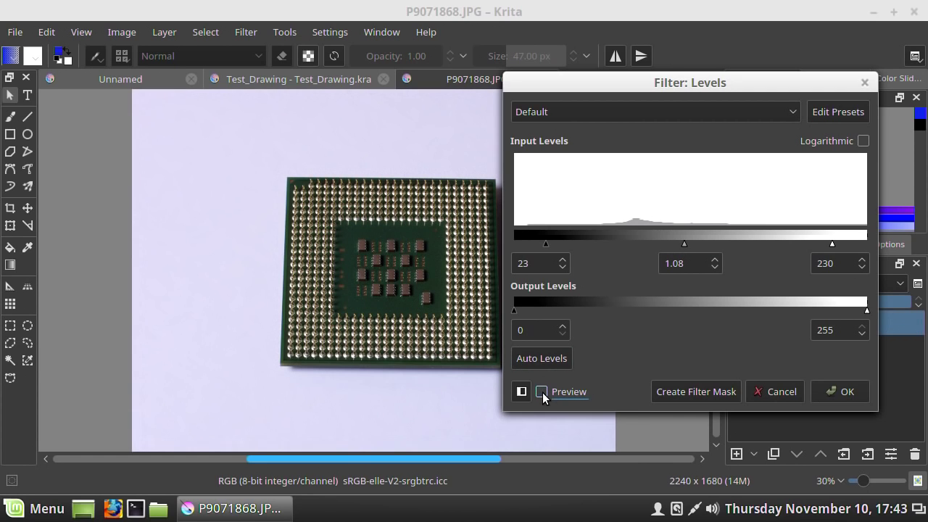
pyautogui.click(542, 392)
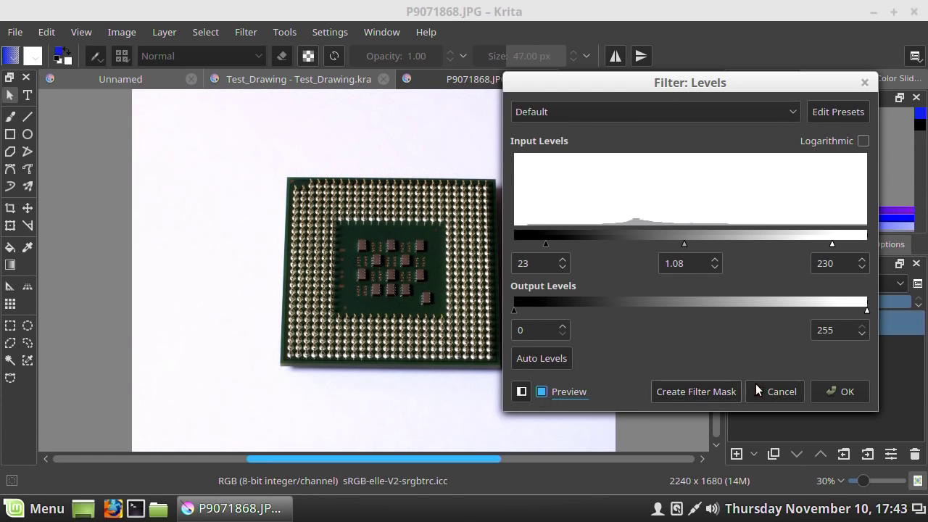
pyautogui.click(847, 390)
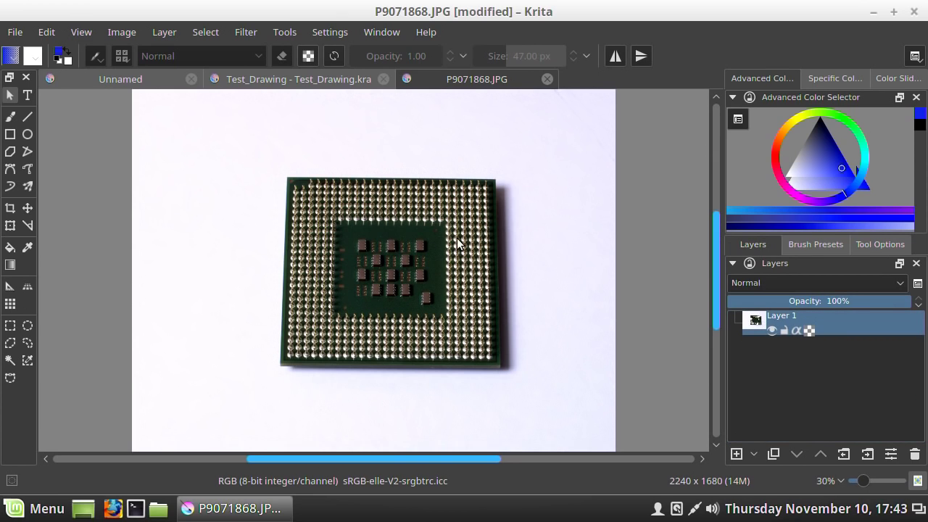
# - Select a rectangle around the CPU and trim the image to it, giving 1283 × 1103
pyautogui.click(10, 326)
pyautogui.moveTo(259, 390); pyautogui.dragTo(537, 153)
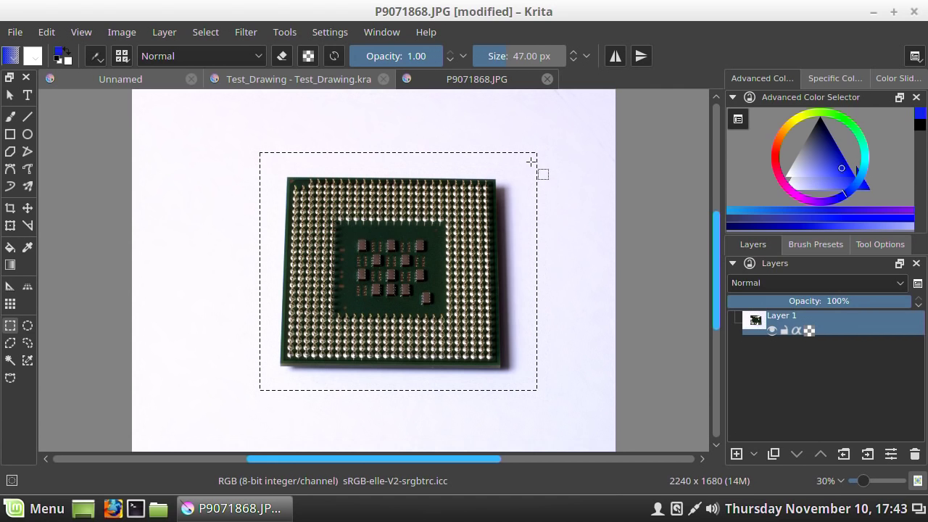
pyautogui.click(121, 32)
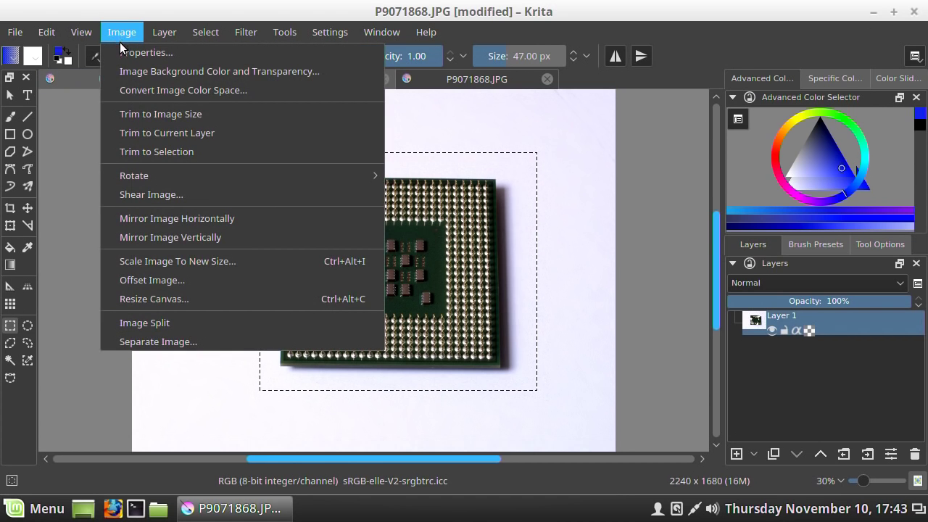
pyautogui.click(147, 150)
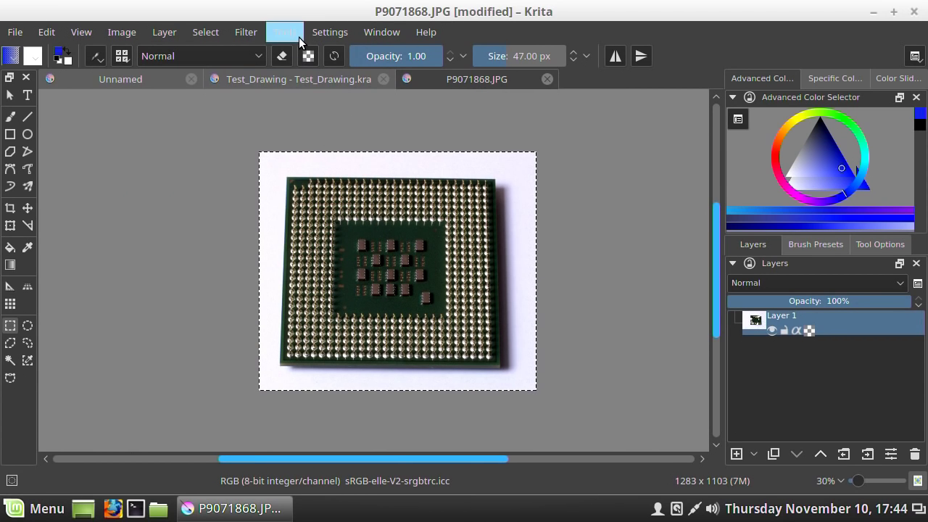
# - Apply the Enhance > Sharpen filter to the cropped 1283 × 1103 photo
pyautogui.click(247, 34)
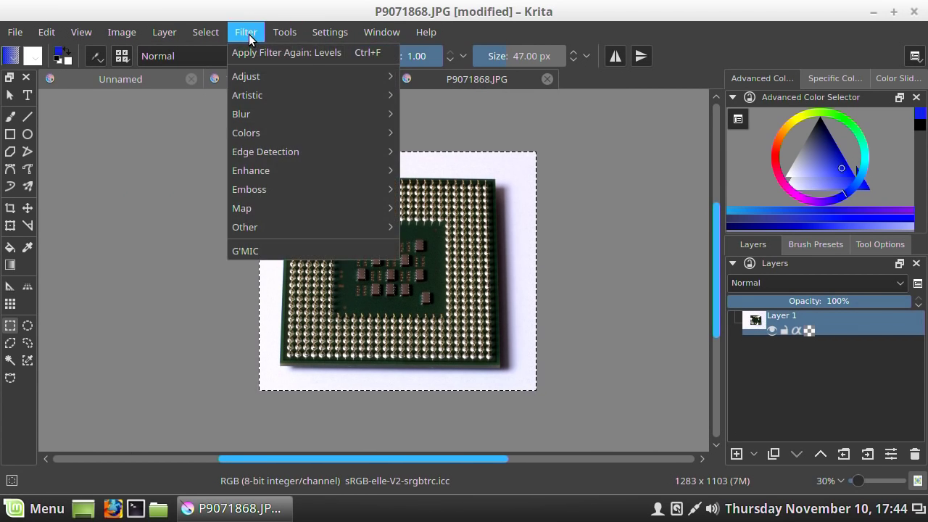
pyautogui.moveTo(280, 168)
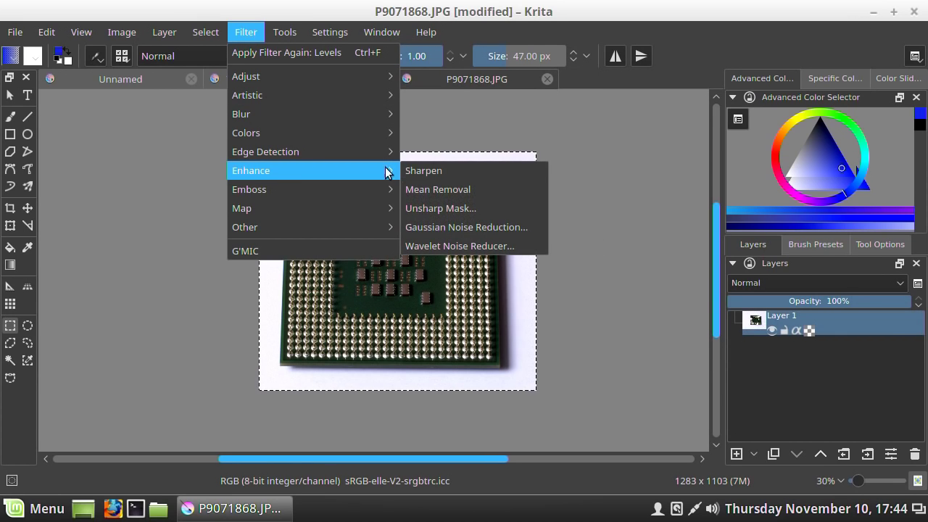
pyautogui.click(439, 171)
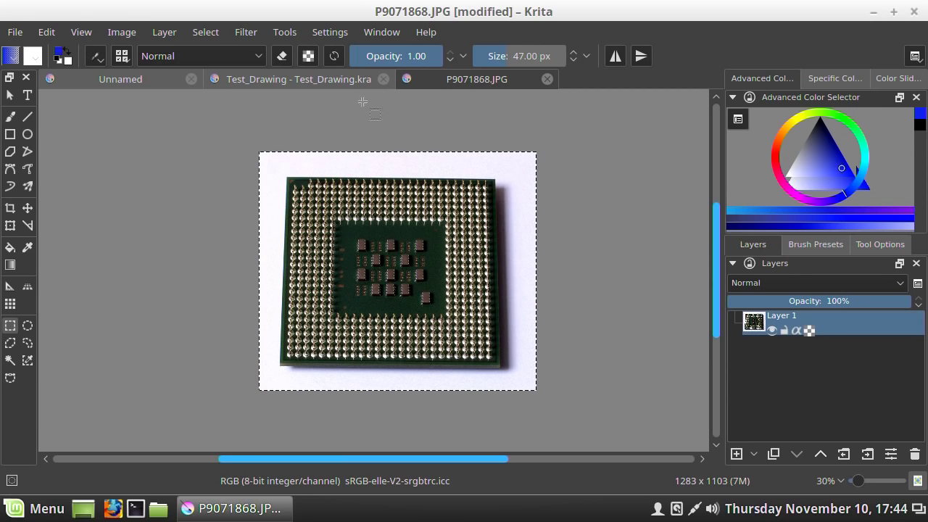
# - Scale the image to 600 px wide with proportions constrained, giving 600 × 516
pyautogui.click(116, 36)
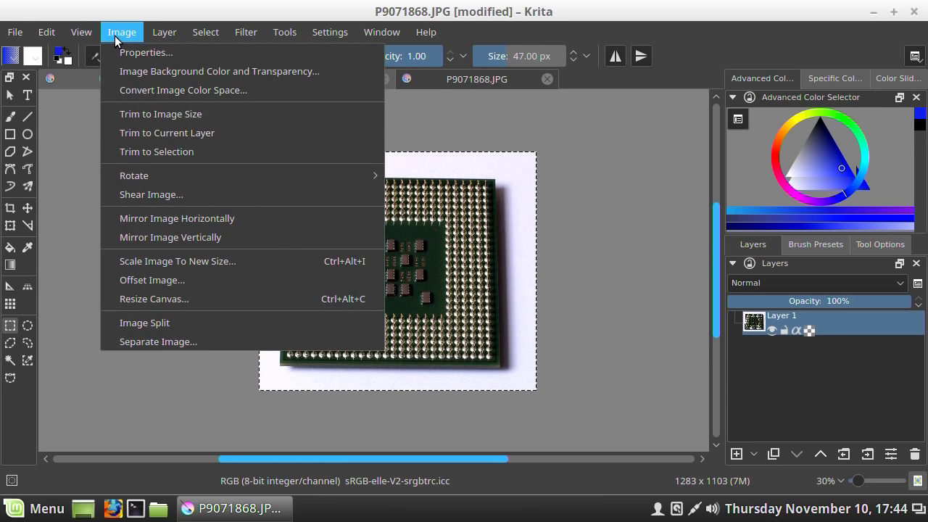
pyautogui.click(205, 263)
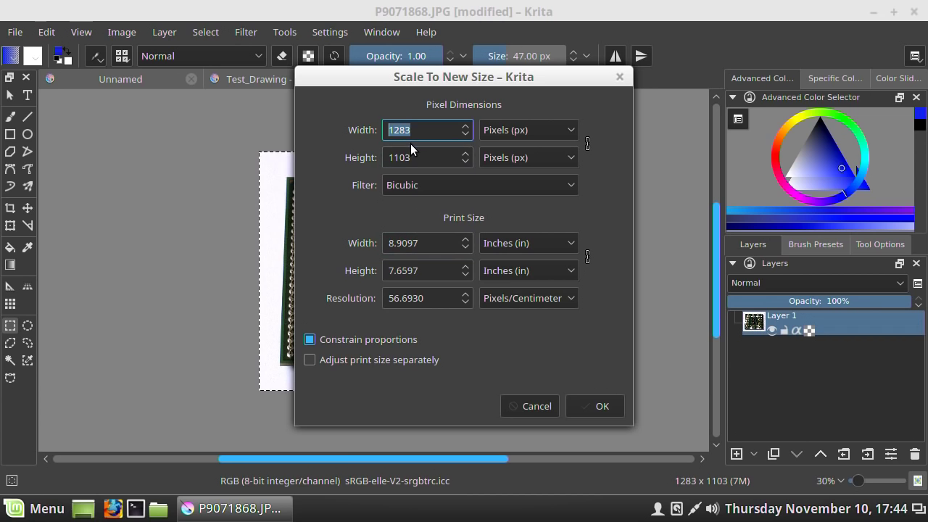
pyautogui.write('600')
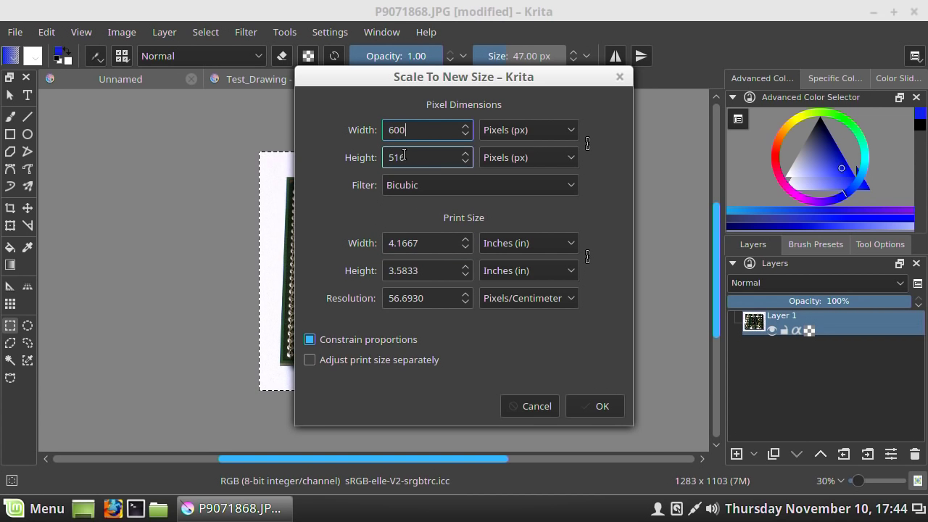
pyautogui.click(594, 403)
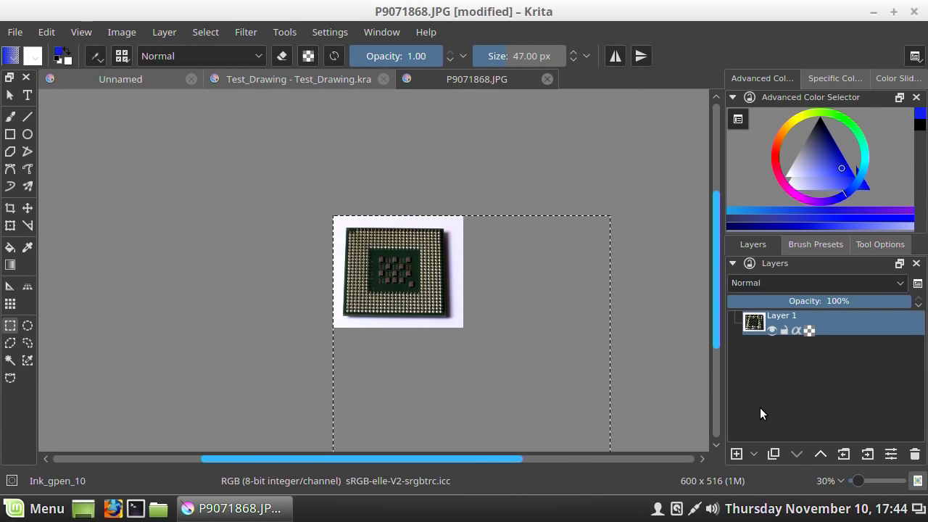
# - Zoom the view to 100% and scroll horizontally to centre the 600 × 516 photo
pyautogui.moveTo(864, 488); pyautogui.dragTo(872, 490)
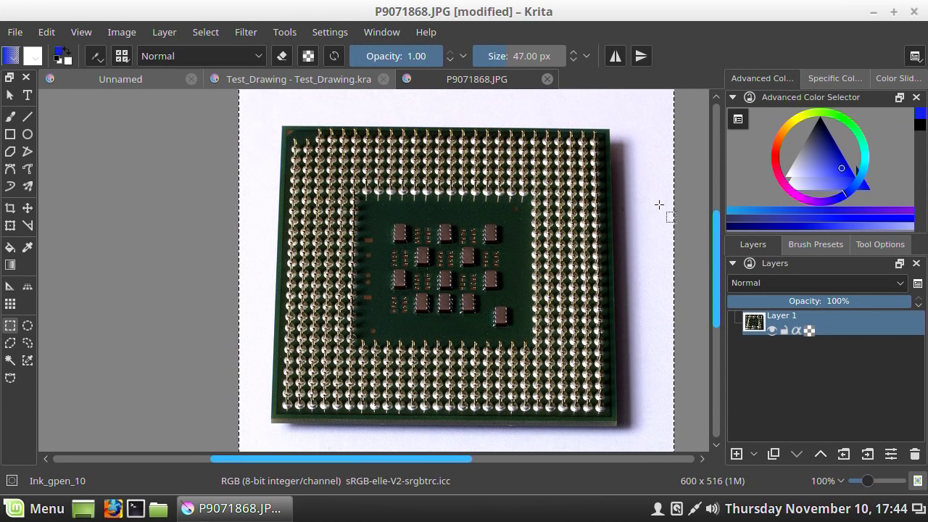
pyautogui.moveTo(439, 454); pyautogui.dragTo(475, 457)
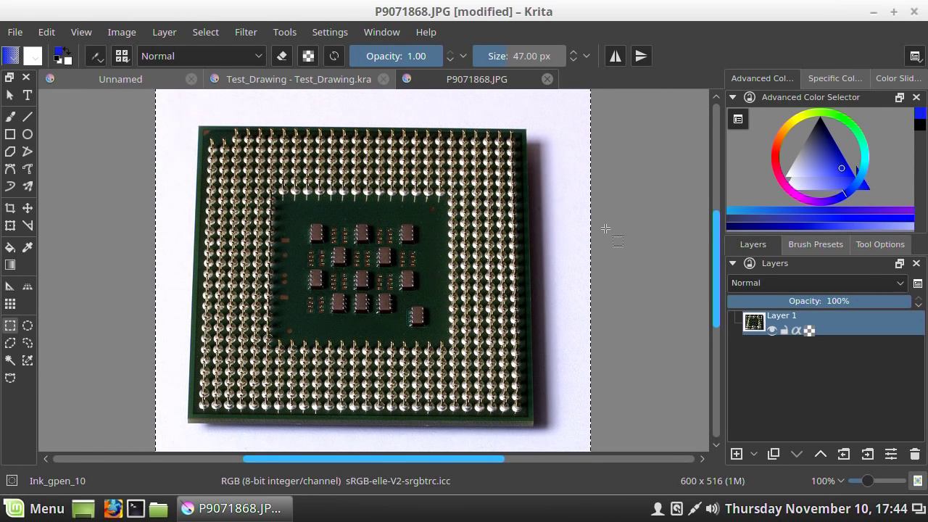